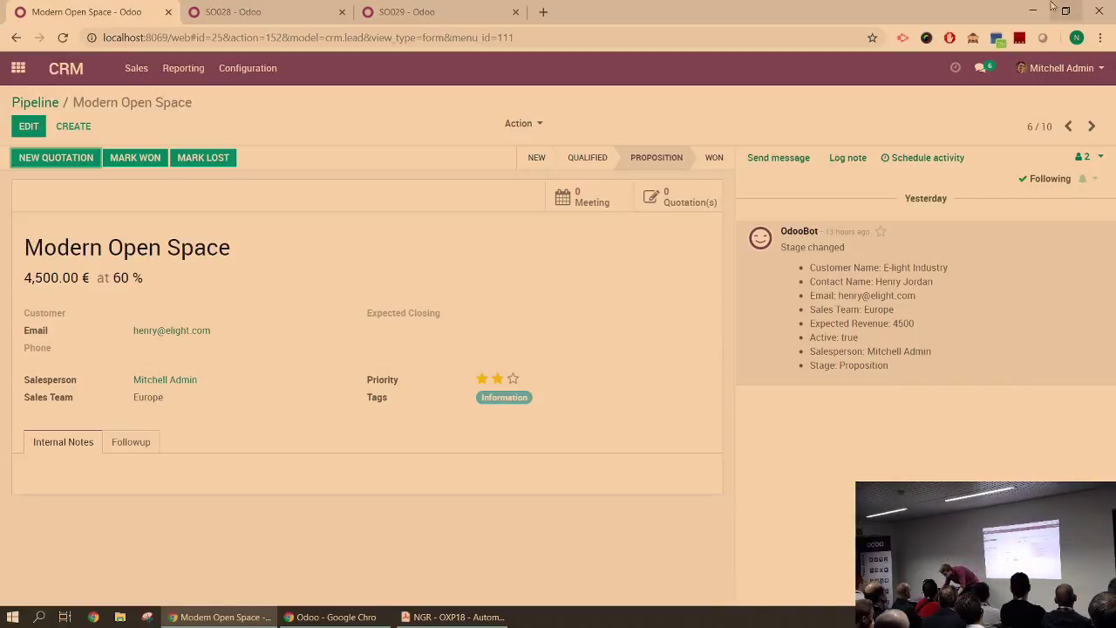
- Schedule a Call activity 'check if lead alive' due 10/08/2018 on the Modern Open Space opportunity
{"action": "left_click", "coordinate": [912, 160]}
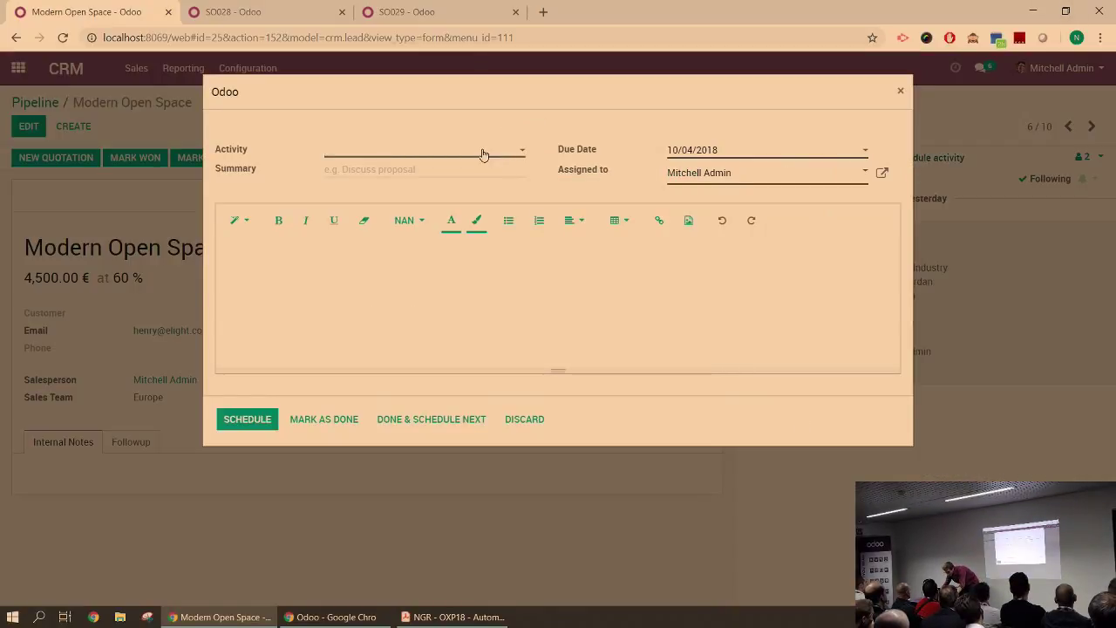
{"action": "left_click", "coordinate": [414, 150]}
{"action": "left_click", "coordinate": [372, 217]}
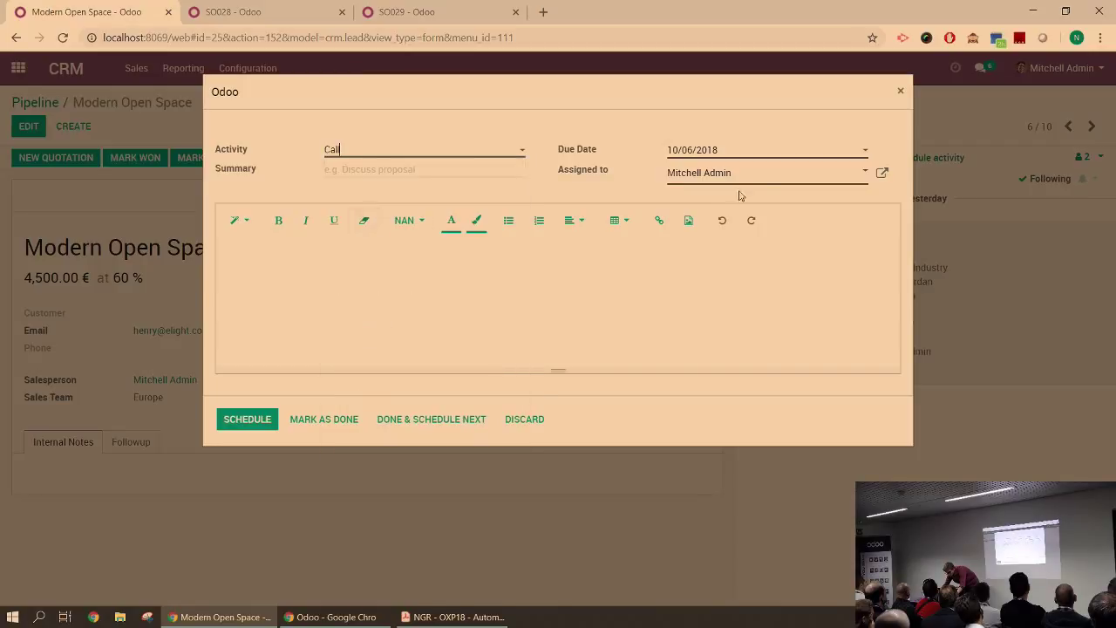
{"action": "left_click", "coordinate": [772, 158]}
{"action": "left_click", "coordinate": [735, 235]}
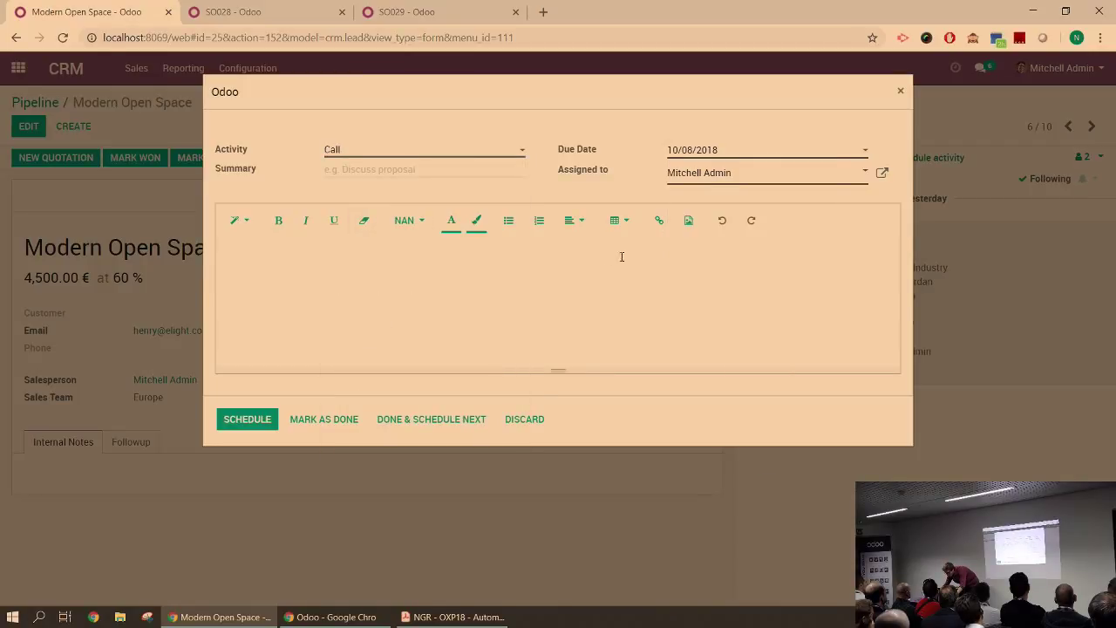
{"action": "left_click", "coordinate": [434, 170]}
{"action": "type", "text": "check if lead alive"}
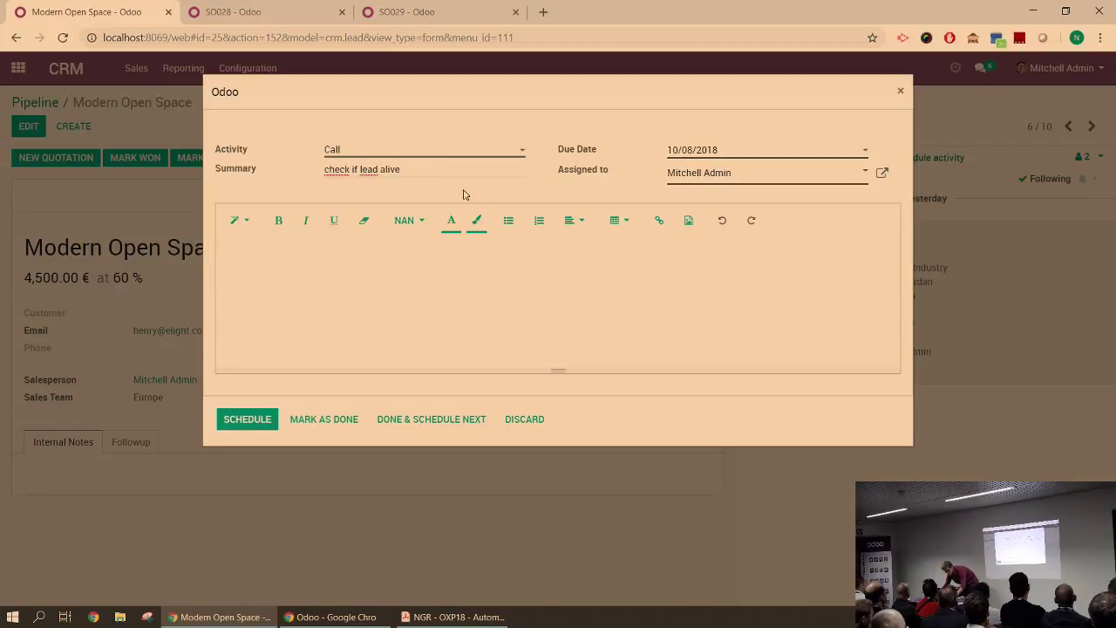
{"action": "left_click", "coordinate": [250, 421]}
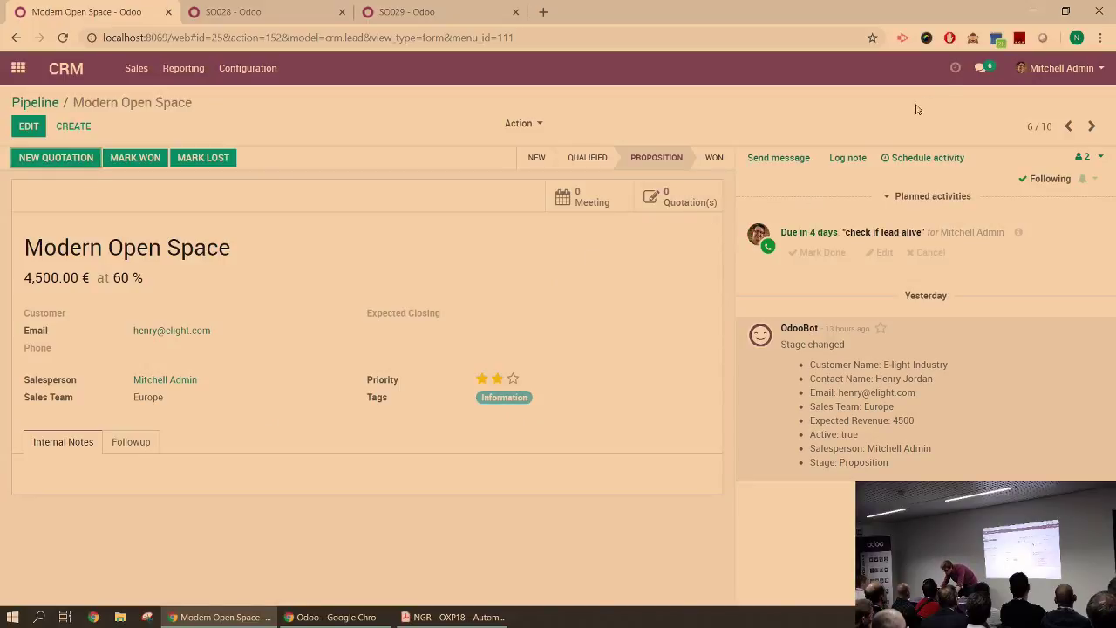
- Mark the Modern Open Space call activity as done from the activities overview
{"action": "left_click", "coordinate": [954, 70]}
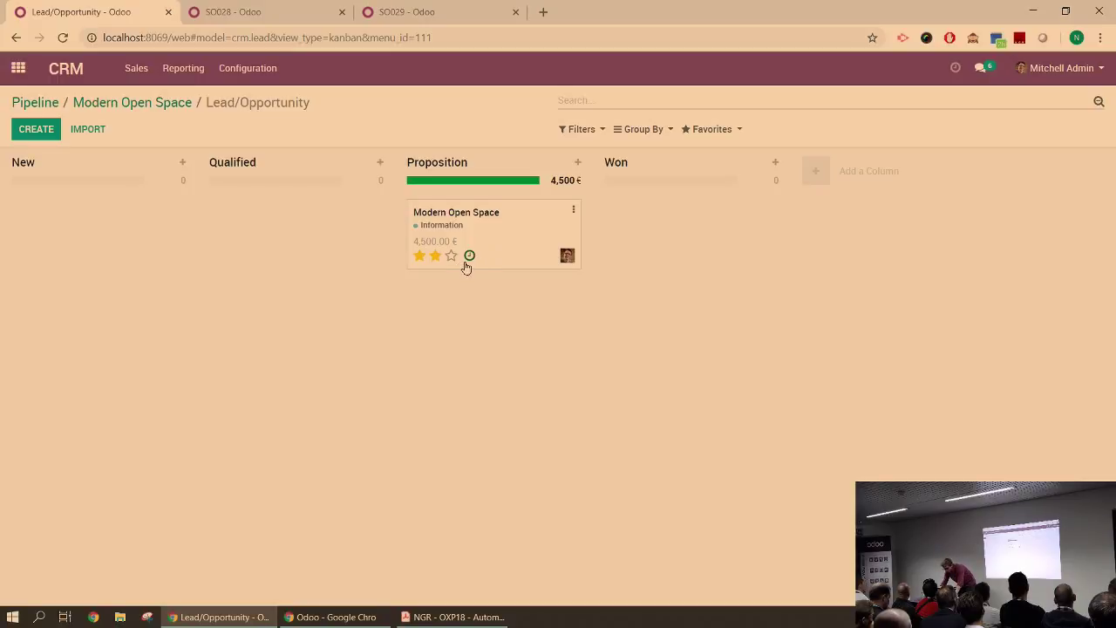
{"action": "left_click", "coordinate": [469, 256]}
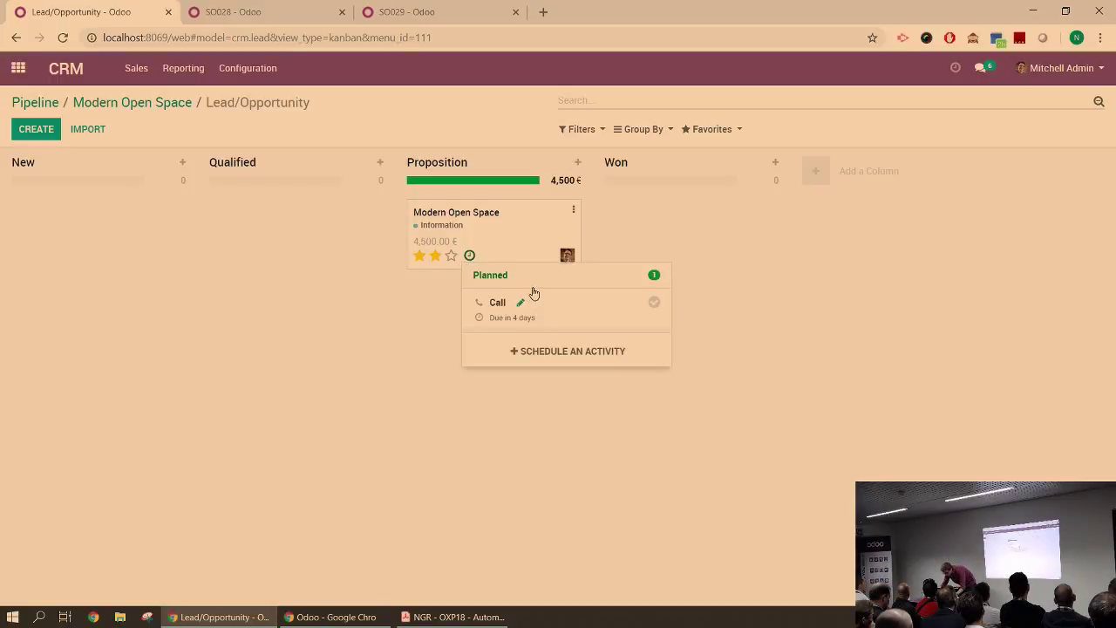
{"action": "left_click", "coordinate": [653, 307]}
{"action": "left_click", "coordinate": [631, 404]}
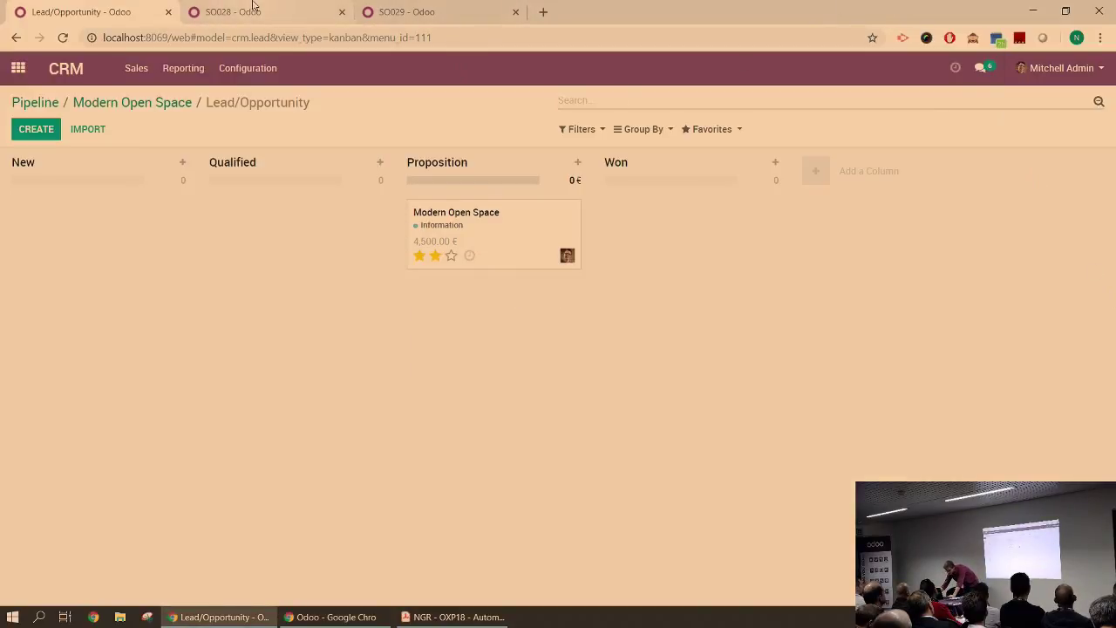
- Confirm quotation SO028 as a sales order and create and open its invoice
{"action": "left_click", "coordinate": [304, 7]}
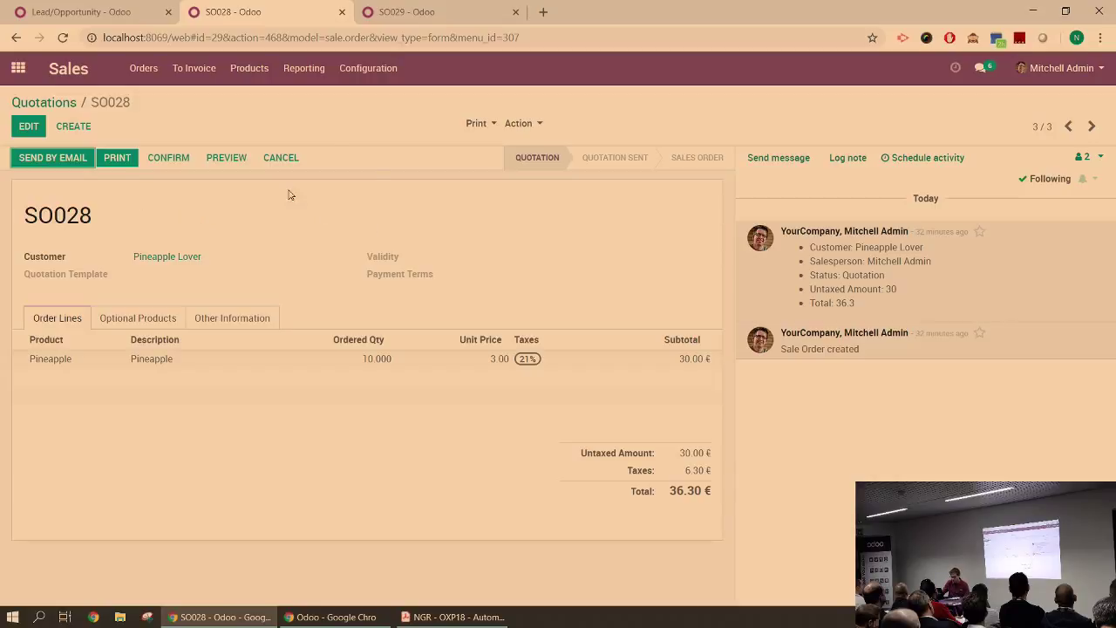
{"action": "left_click", "coordinate": [173, 162]}
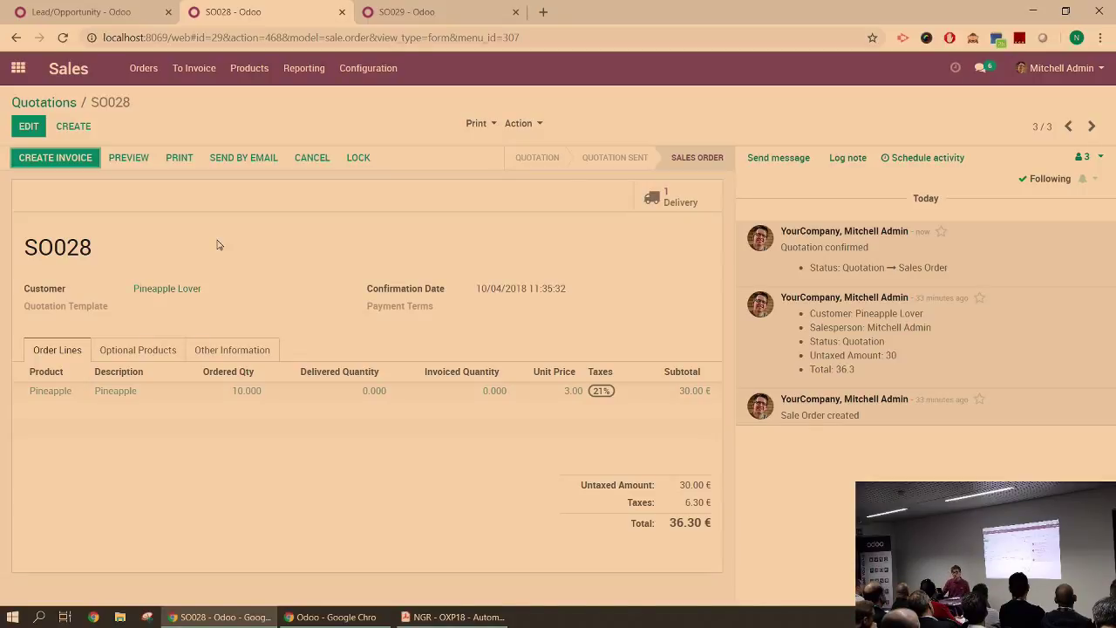
{"action": "left_click", "coordinate": [64, 158]}
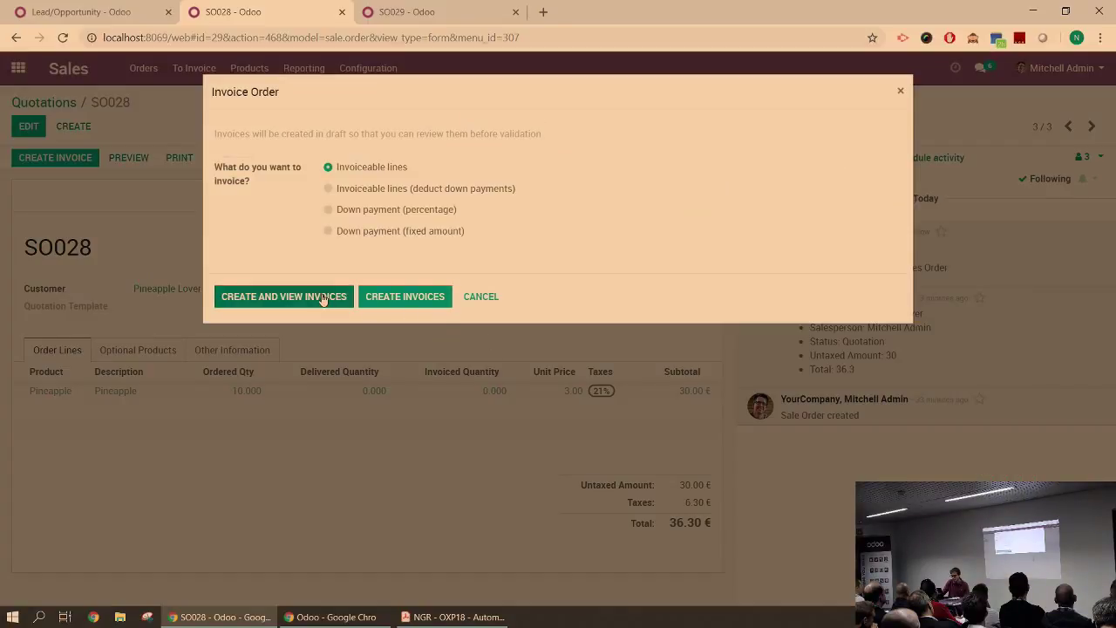
{"action": "left_click", "coordinate": [320, 298]}
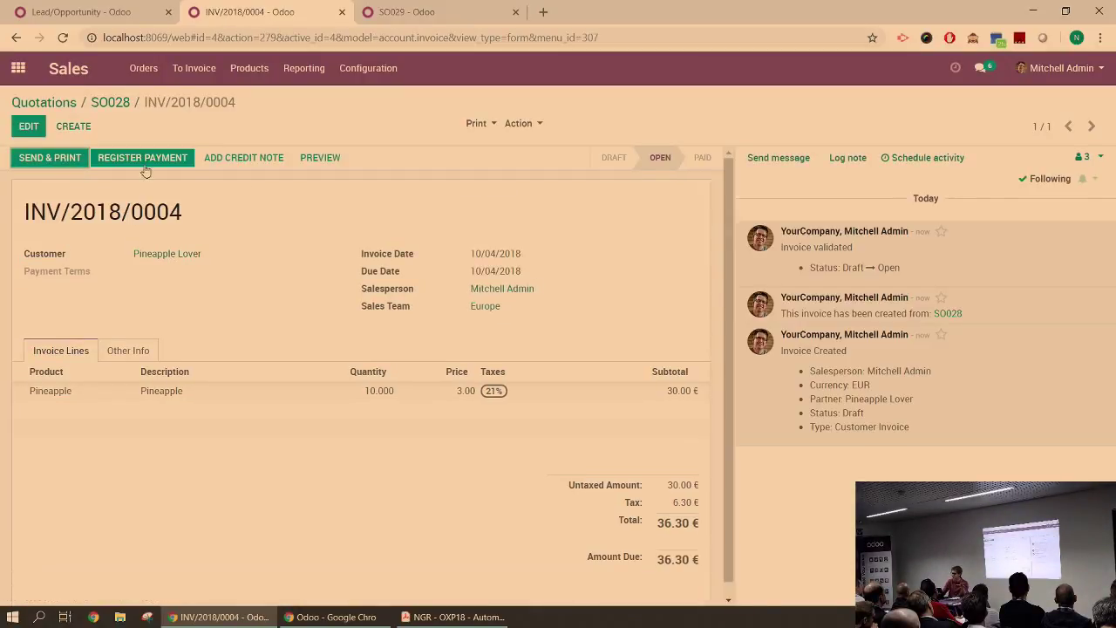
- Inspect Pineapple's detailed operations on delivery WH/OUT/00017, discard, and return to SO028
{"action": "left_click", "coordinate": [113, 103]}
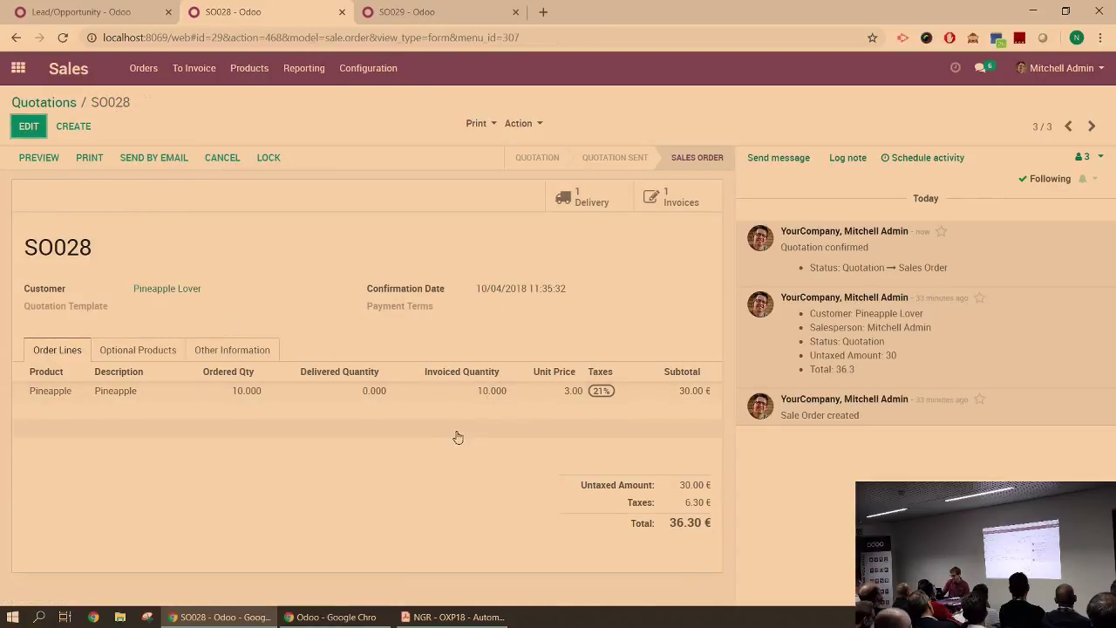
{"action": "left_click", "coordinate": [586, 204]}
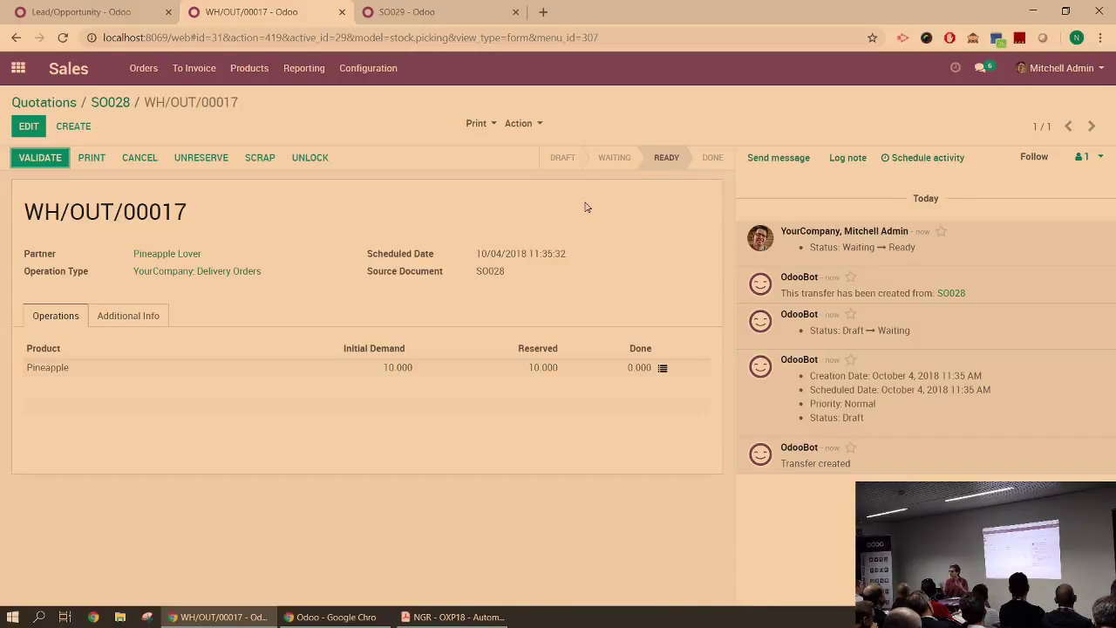
{"action": "left_click", "coordinate": [29, 125]}
{"action": "left_click", "coordinate": [631, 377]}
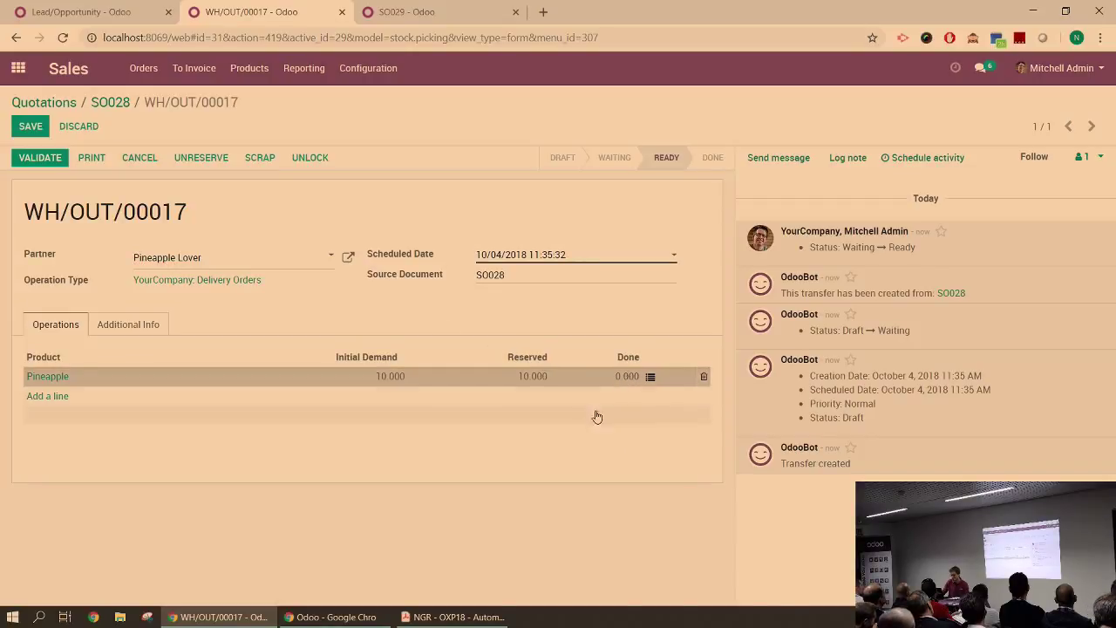
{"action": "left_click", "coordinate": [650, 376]}
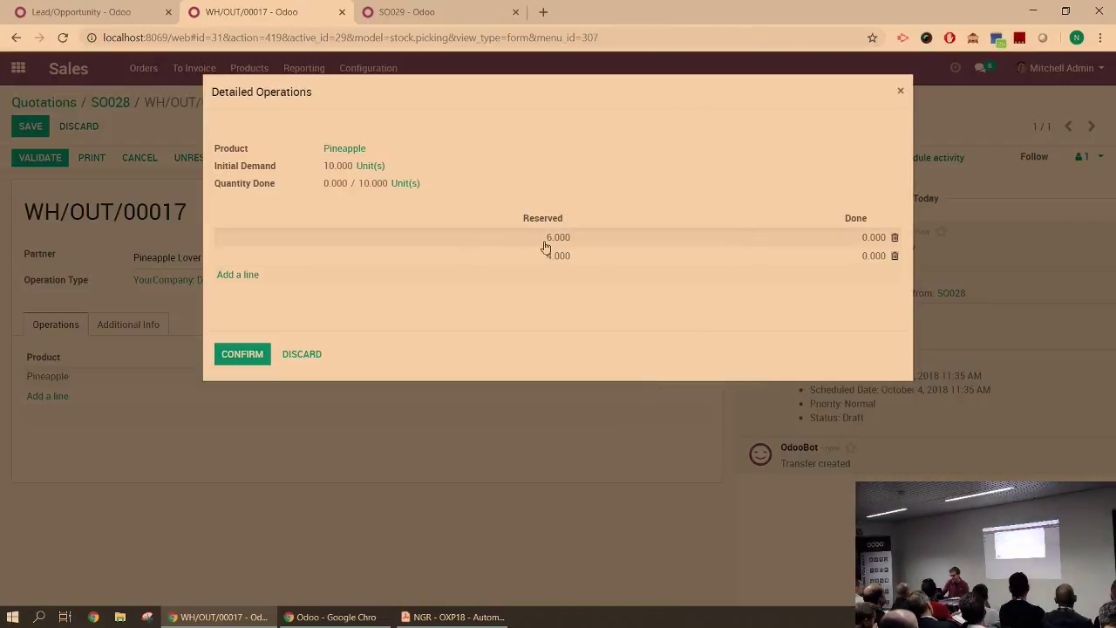
{"action": "left_click", "coordinate": [302, 354]}
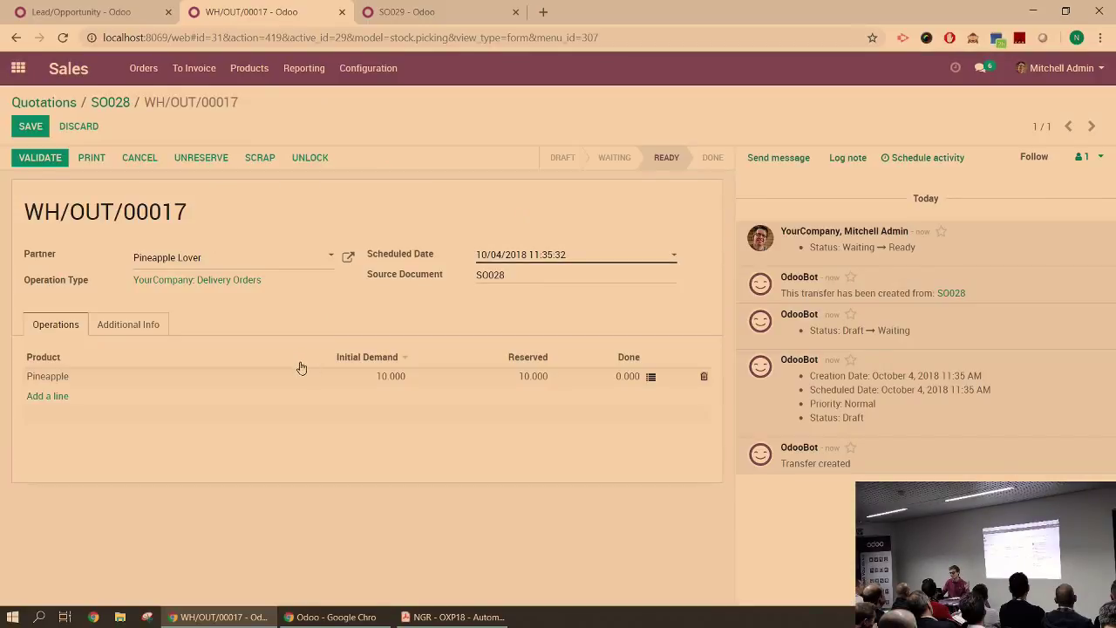
{"action": "left_click", "coordinate": [110, 102]}
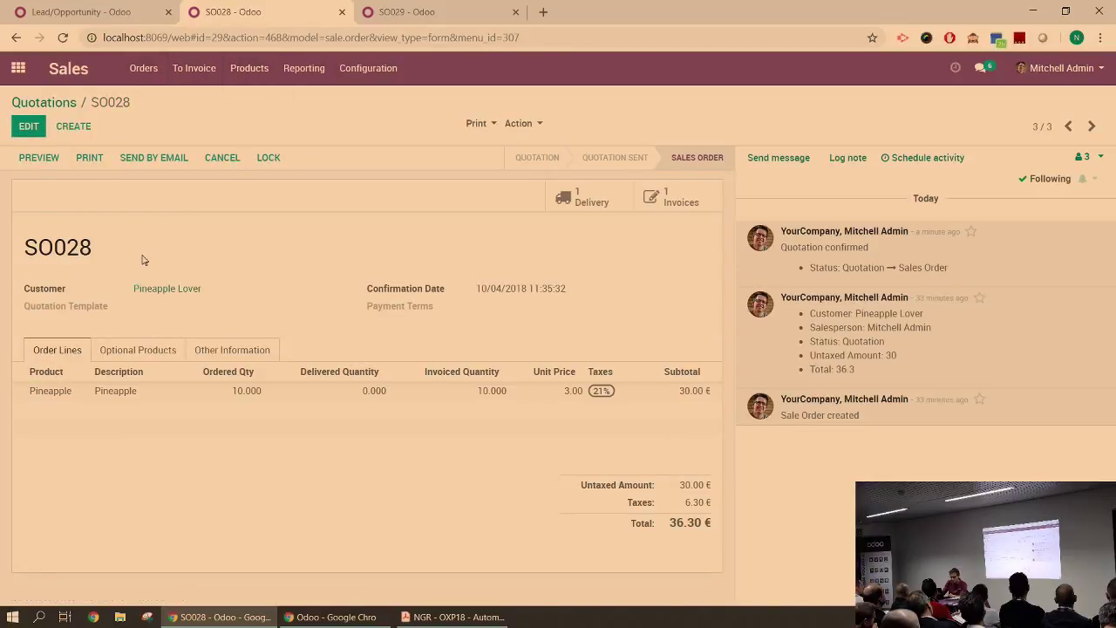
- Look up the Pineapple product and view its inventory details
{"action": "key", "text": "alt+Left"}
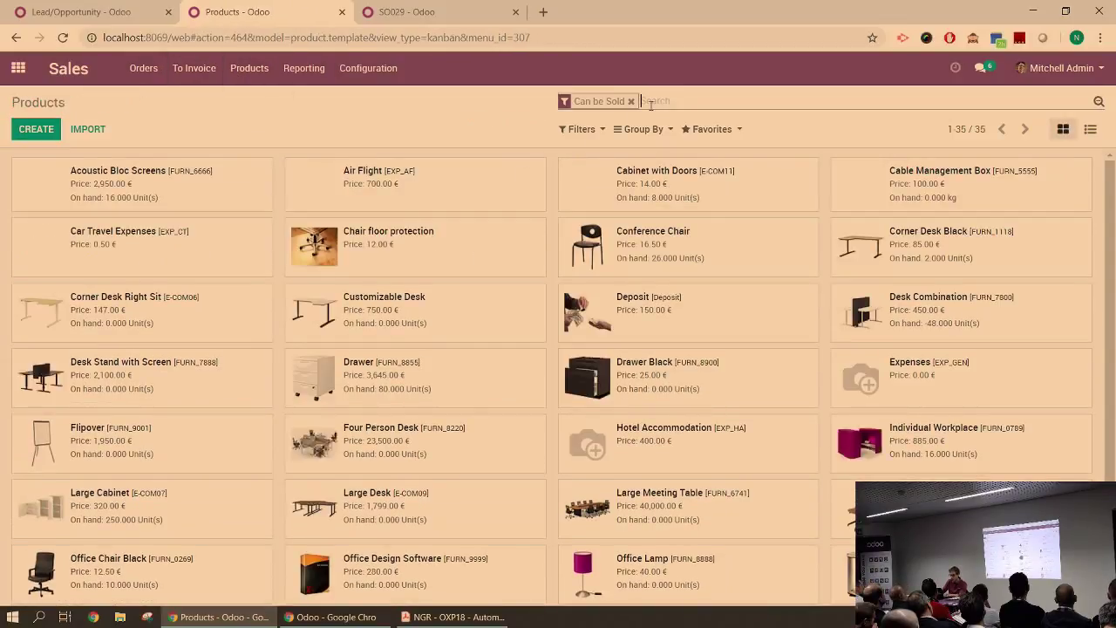
{"action": "type", "text": "pineapple"}
{"action": "key", "text": "Return"}
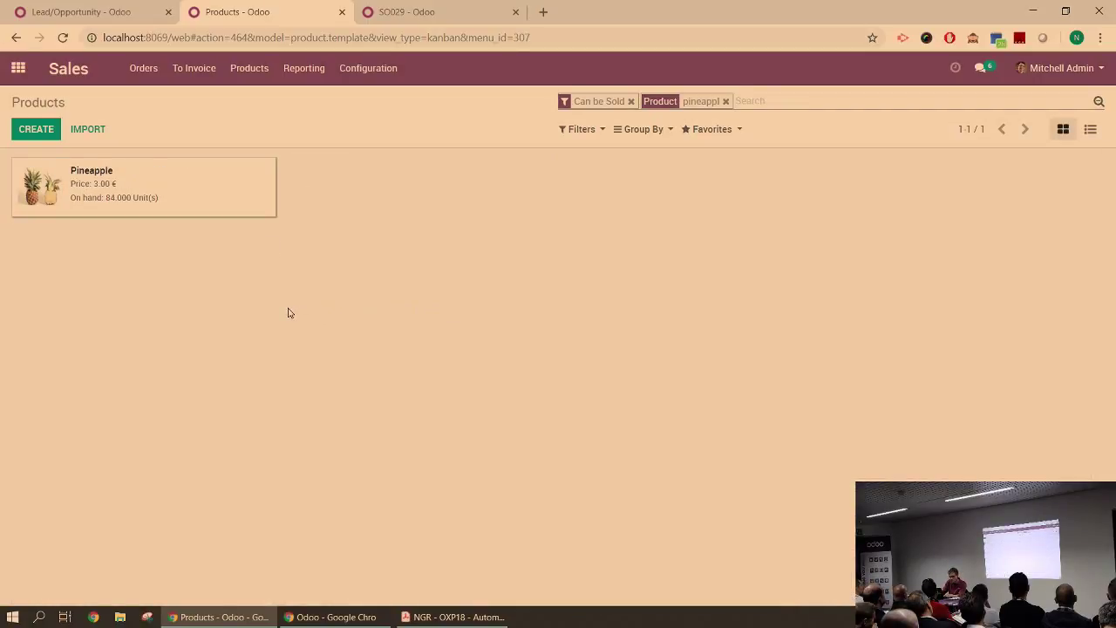
{"action": "left_click", "coordinate": [256, 336]}
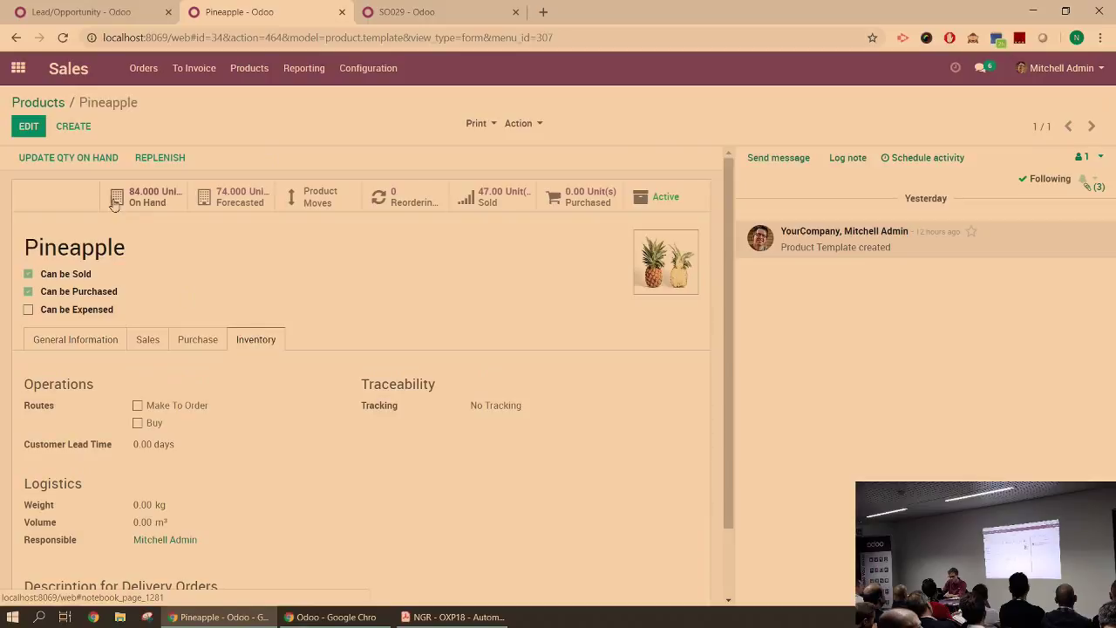
- Create a quotation for customer Pineapple Lover with 10 Pineapple and save it
{"action": "left_click", "coordinate": [144, 69]}
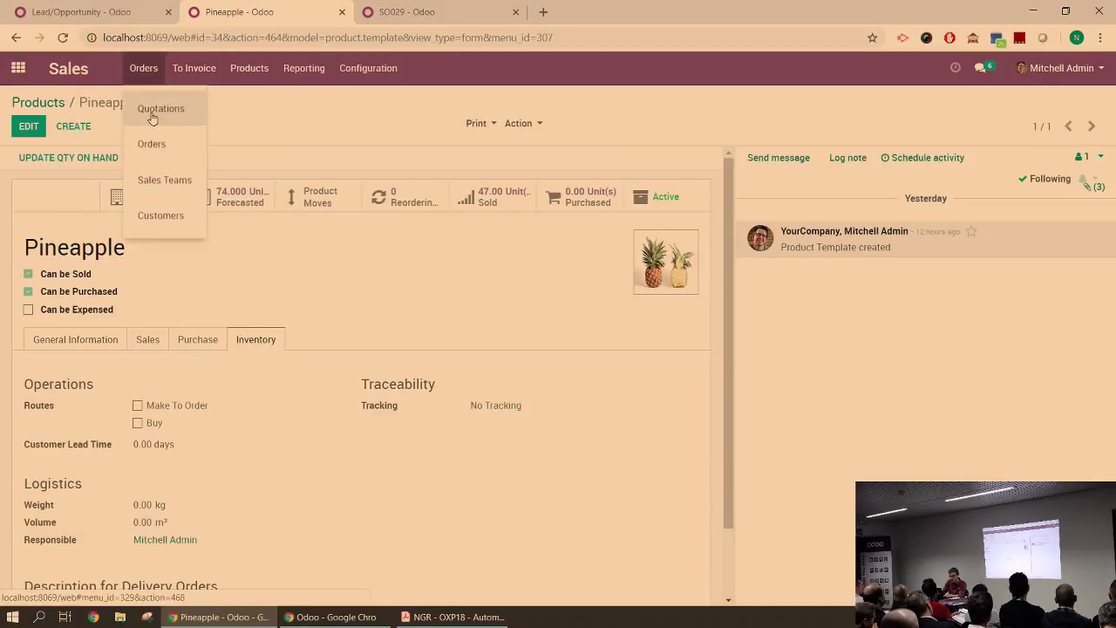
{"action": "left_click", "coordinate": [153, 110]}
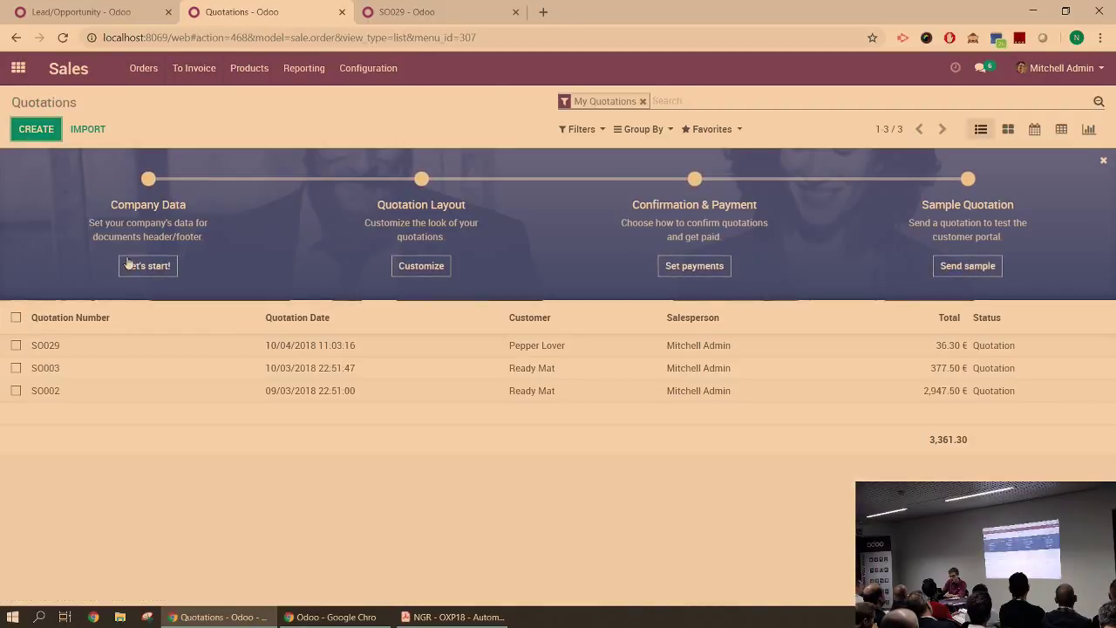
{"action": "left_click", "coordinate": [39, 131]}
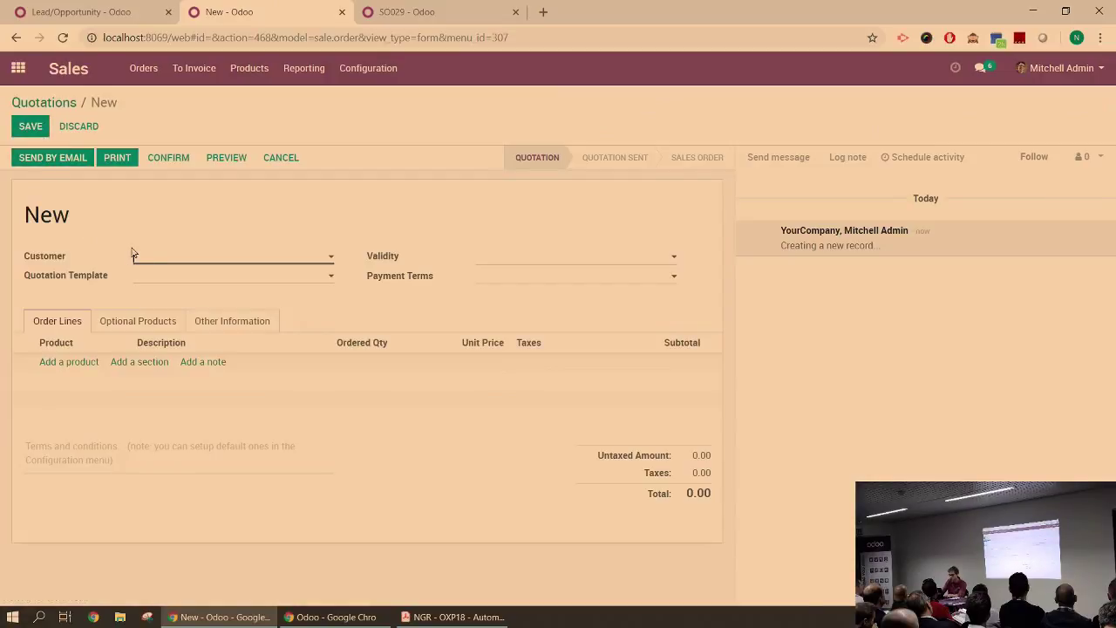
{"action": "type", "text": "pineappl"}
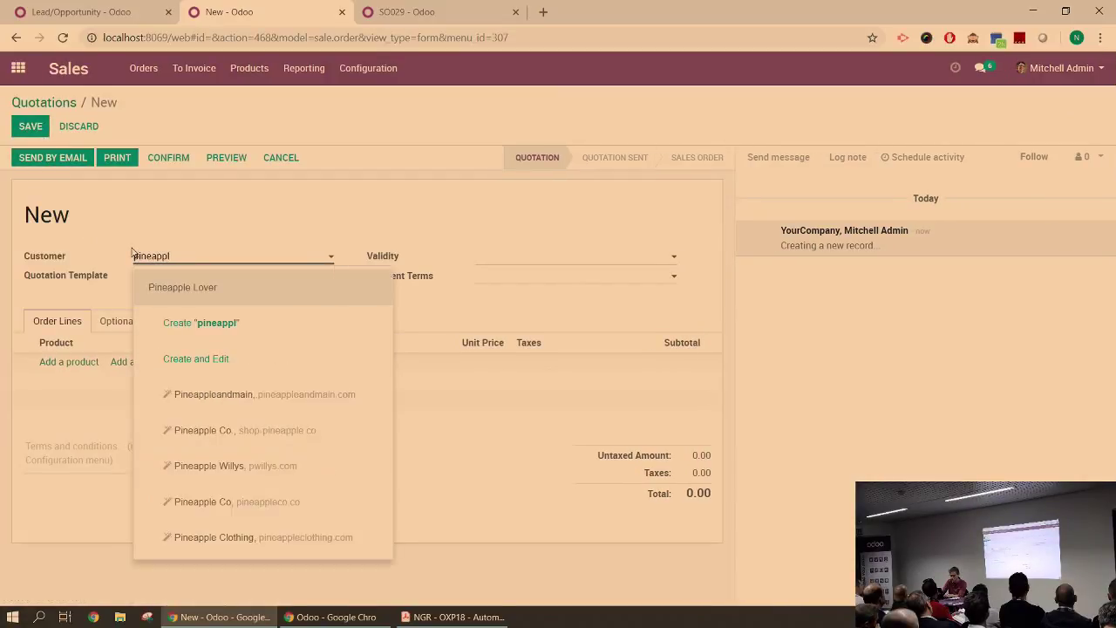
{"action": "key", "text": "Return"}
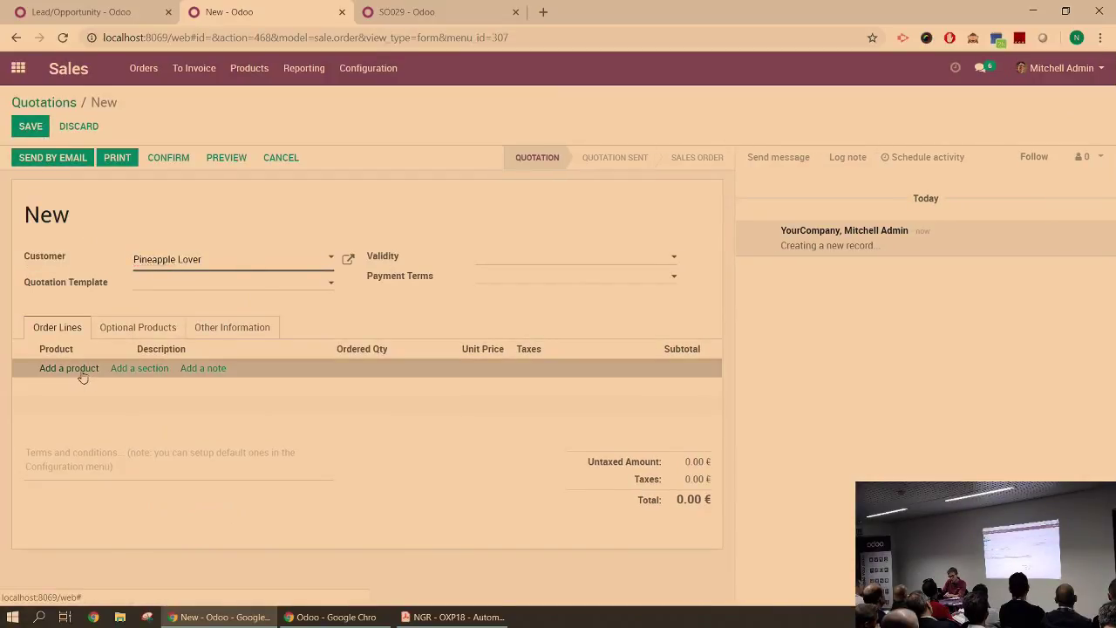
{"action": "left_click", "coordinate": [82, 369]}
{"action": "left_click", "coordinate": [82, 374]}
{"action": "type", "text": "pineapp"}
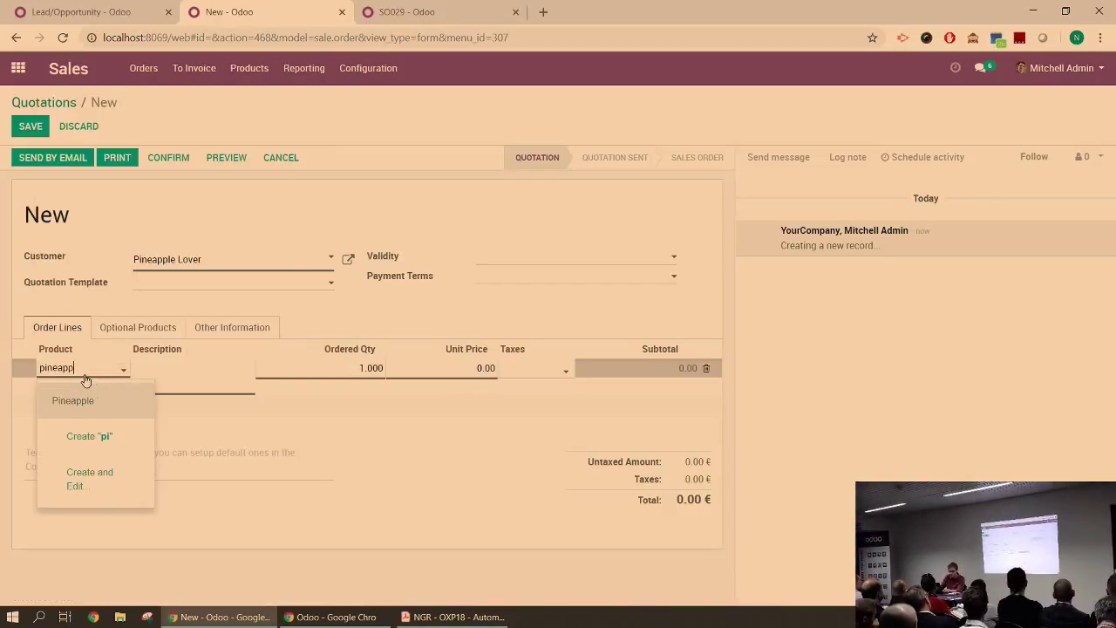
{"action": "left_click", "coordinate": [83, 413]}
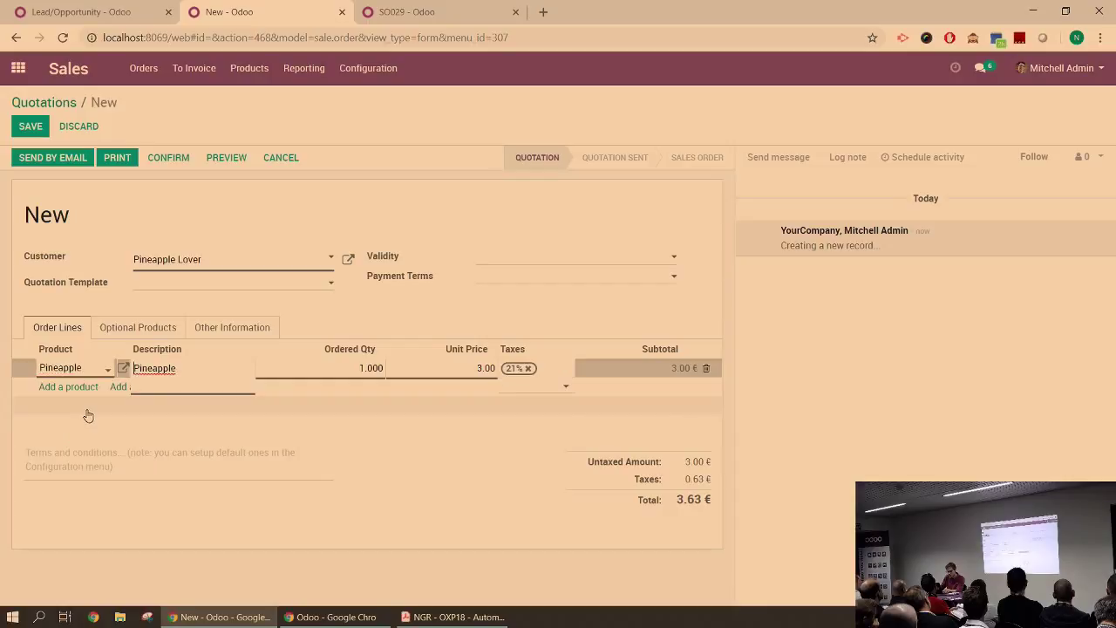
{"action": "left_click", "coordinate": [295, 368]}
{"action": "type", "text": "10"}
{"action": "left_click", "coordinate": [31, 126]}
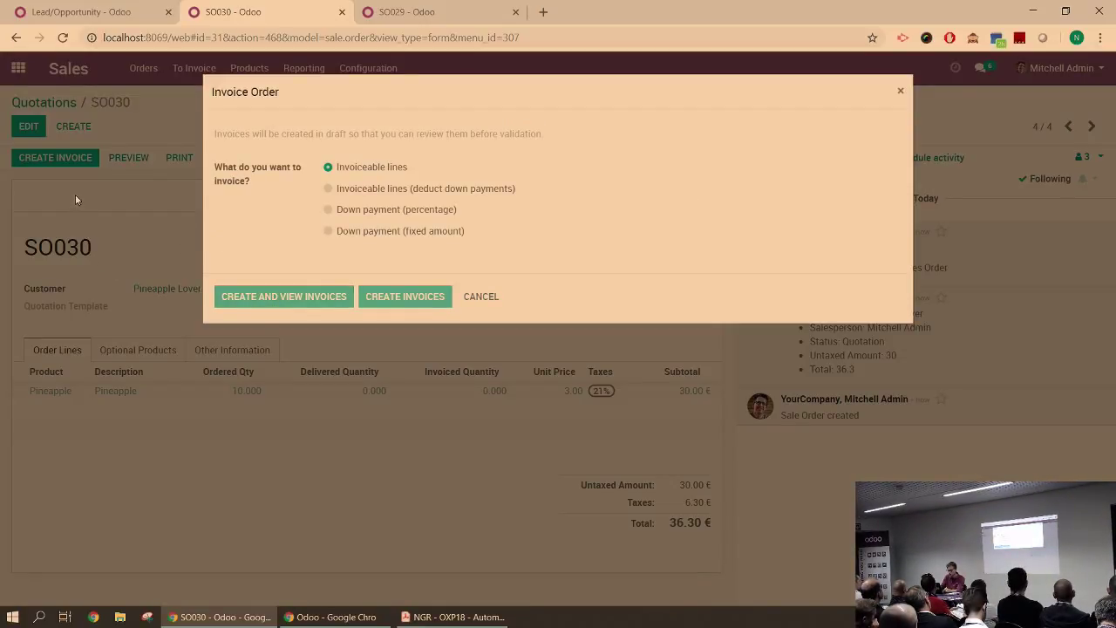
- Create invoice INV/2018/0005 for SO030 and return to the sales order
{"action": "key", "text": "Return"}
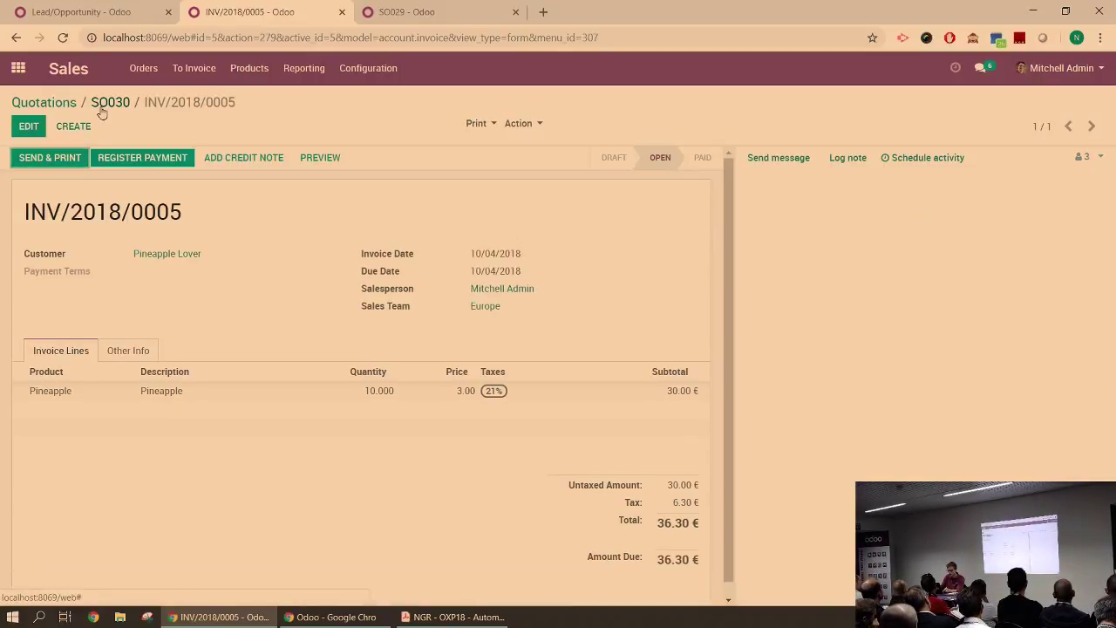
{"action": "left_click", "coordinate": [101, 112]}
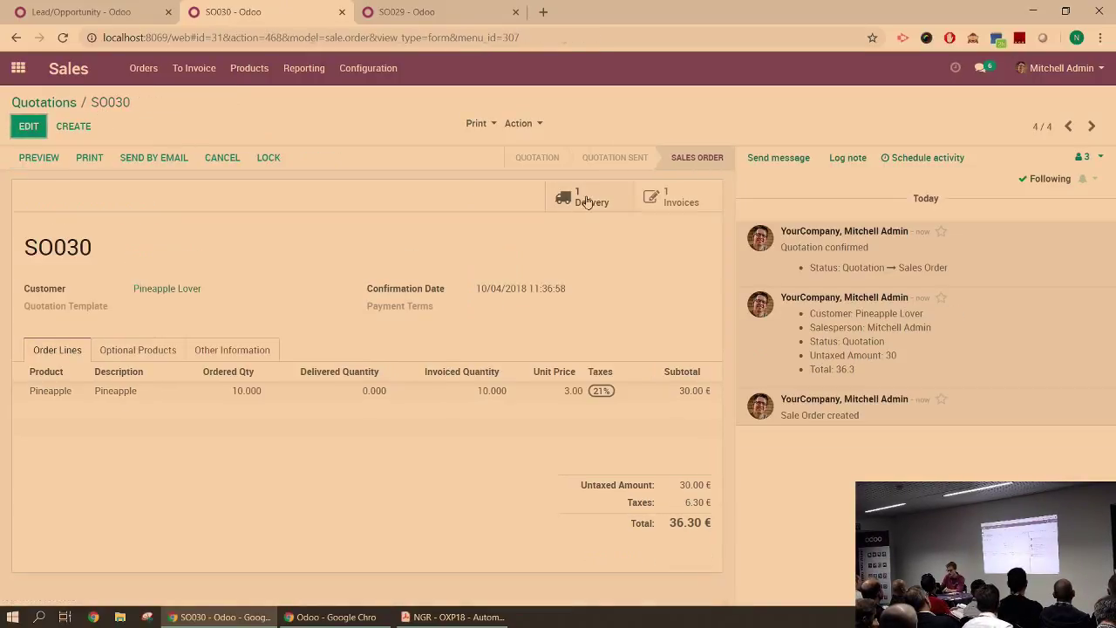
- Set 15 Pineapple done on WH/OUT/00018 and validate, accepting delivery beyond the planned 10
{"action": "left_click", "coordinate": [28, 127]}
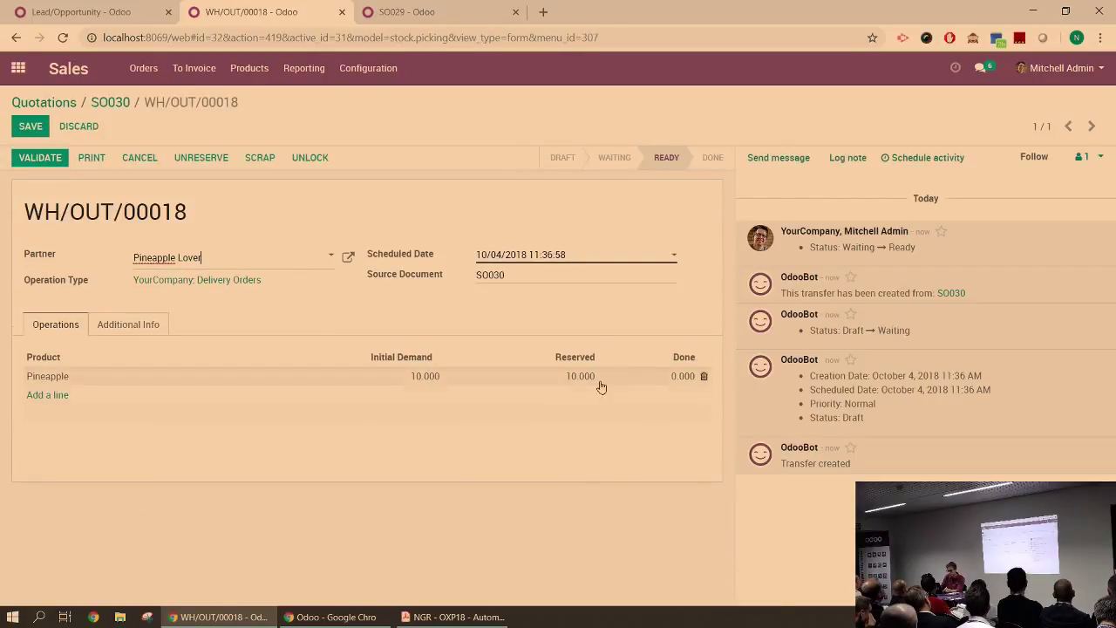
{"action": "left_click", "coordinate": [676, 376]}
{"action": "type", "text": "15"}
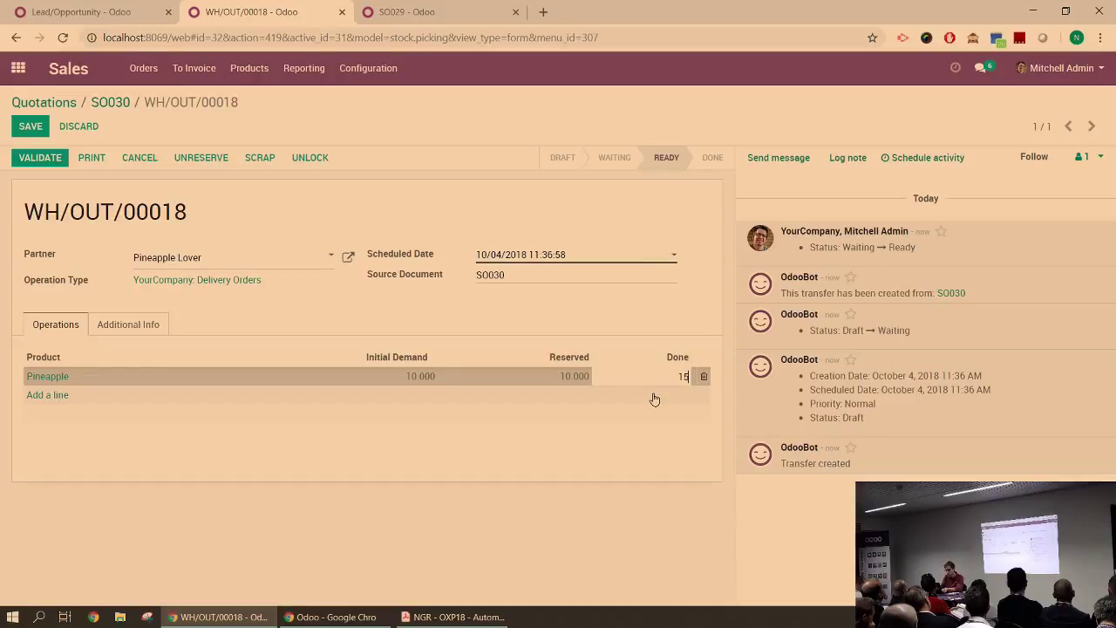
{"action": "left_click", "coordinate": [30, 127]}
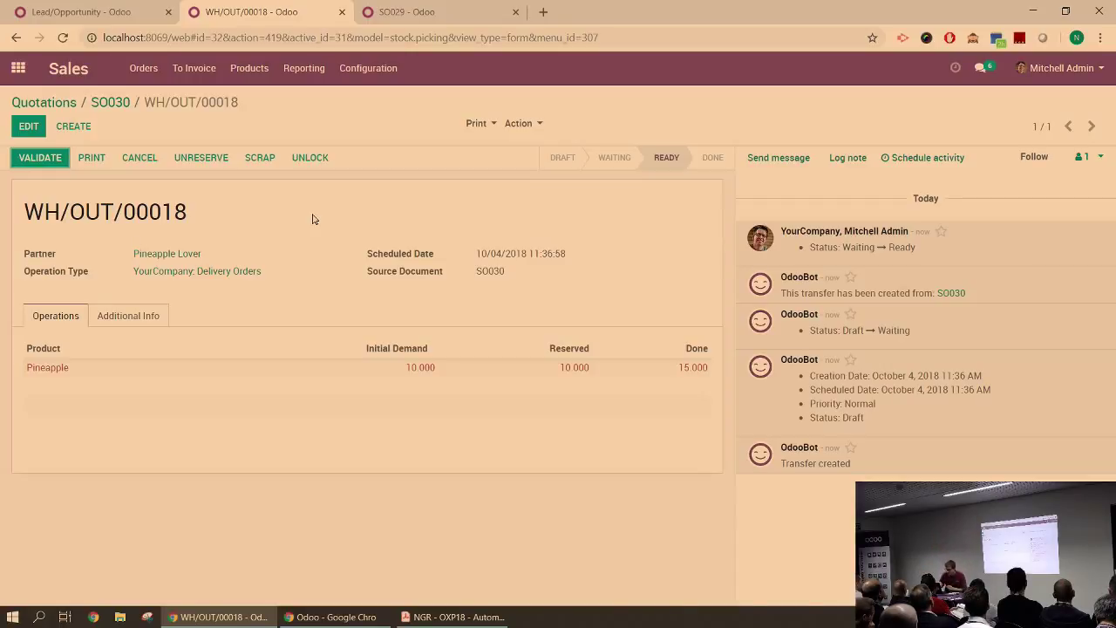
{"action": "left_click", "coordinate": [41, 158]}
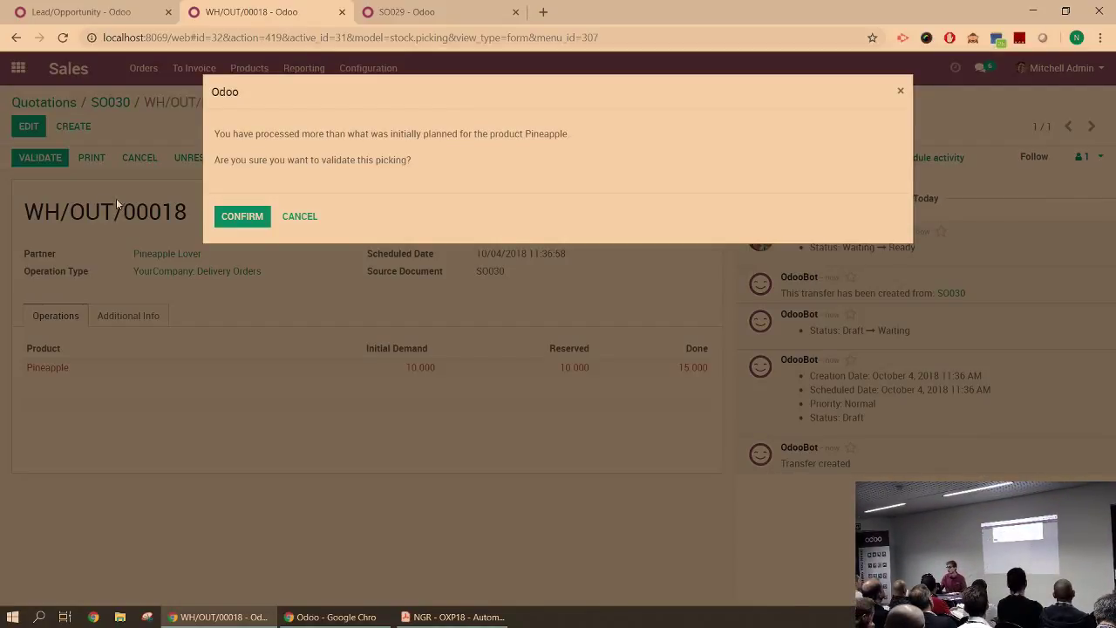
{"action": "left_click", "coordinate": [241, 217]}
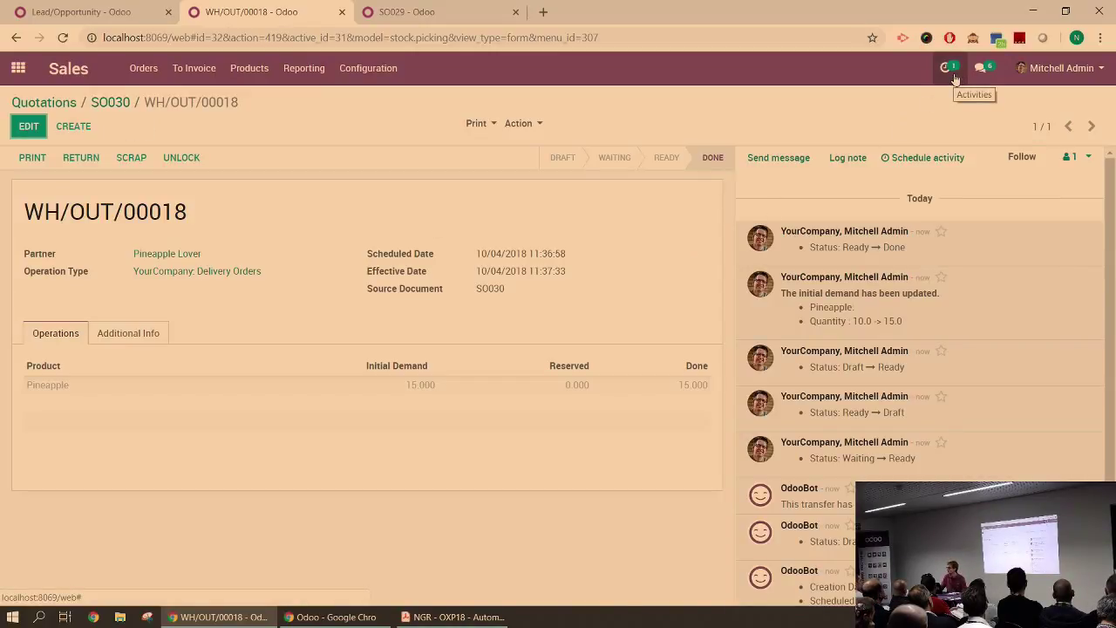
- Open today's Order Upsell activity on sale order SO030 from the activities list
{"action": "left_click", "coordinate": [950, 75]}
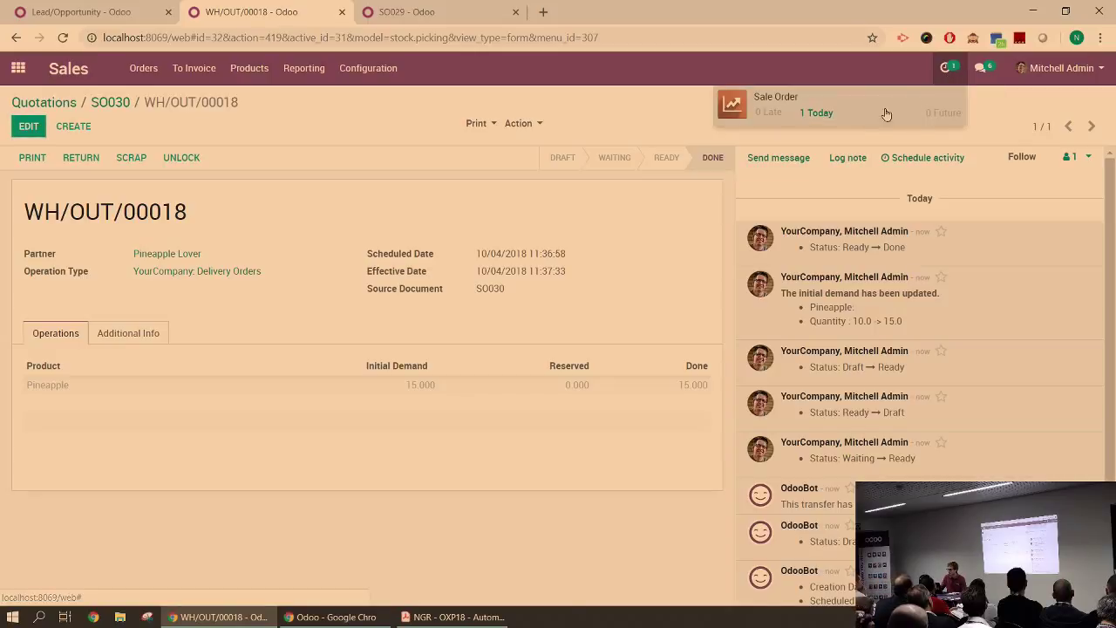
{"action": "left_click", "coordinate": [818, 114]}
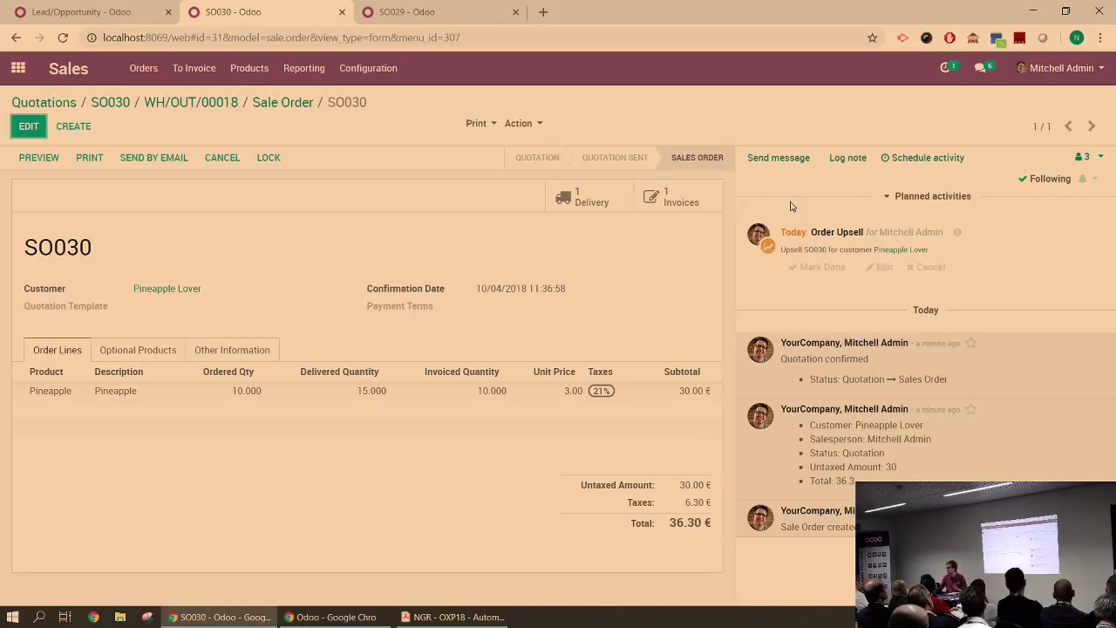
- Confirm quotation SO029 for 15 Pepper, then return to the app home menu
{"action": "left_click", "coordinate": [428, 12]}
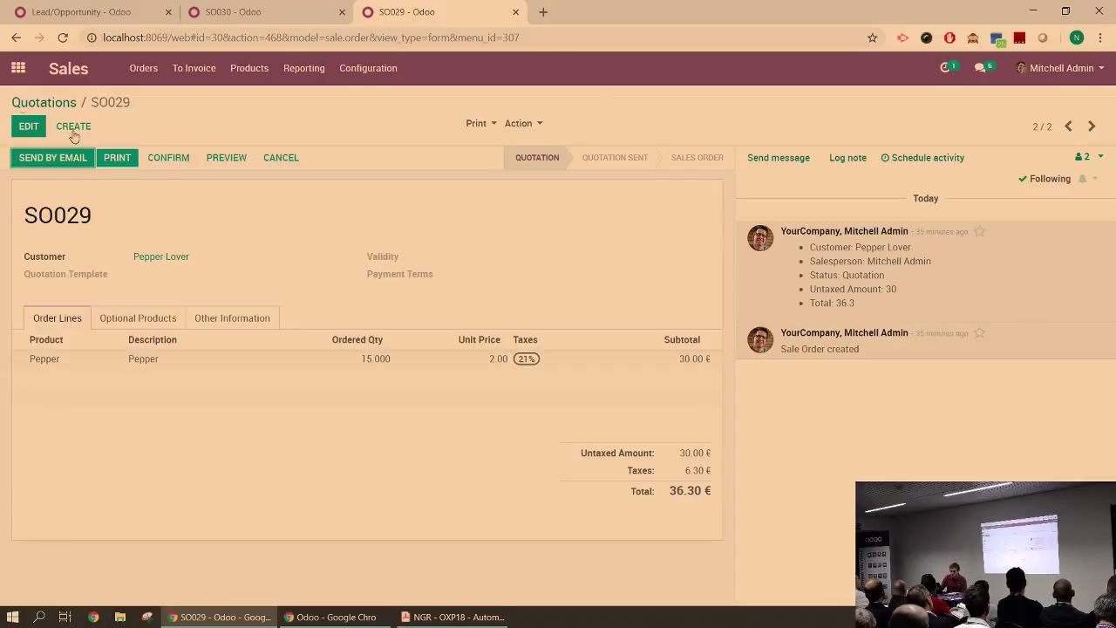
{"action": "left_click", "coordinate": [183, 158]}
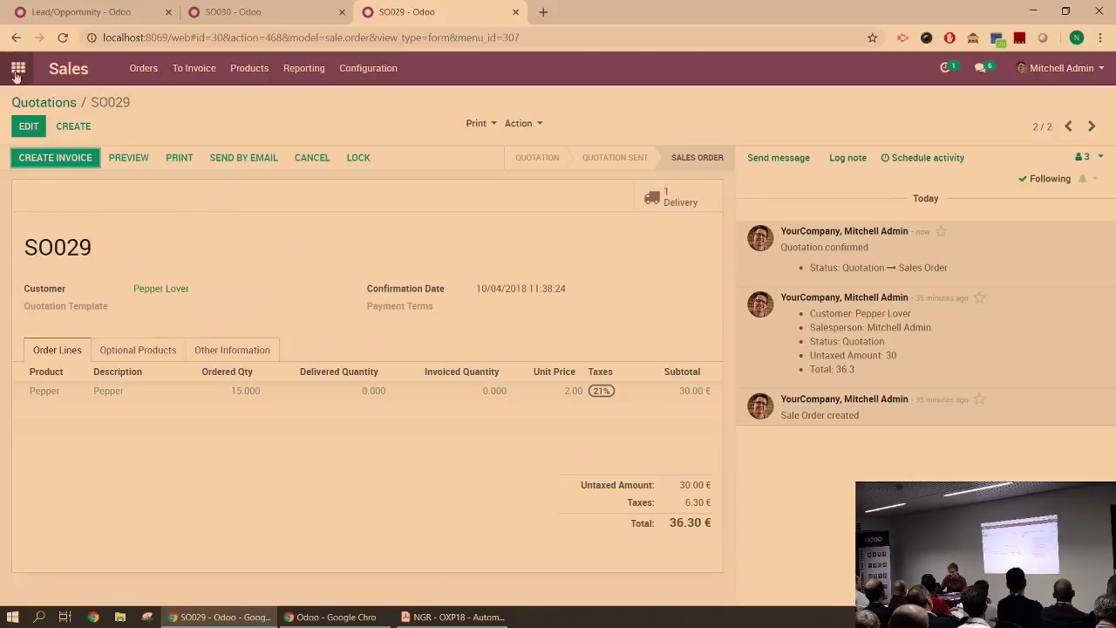
{"action": "key", "text": "alt+h"}
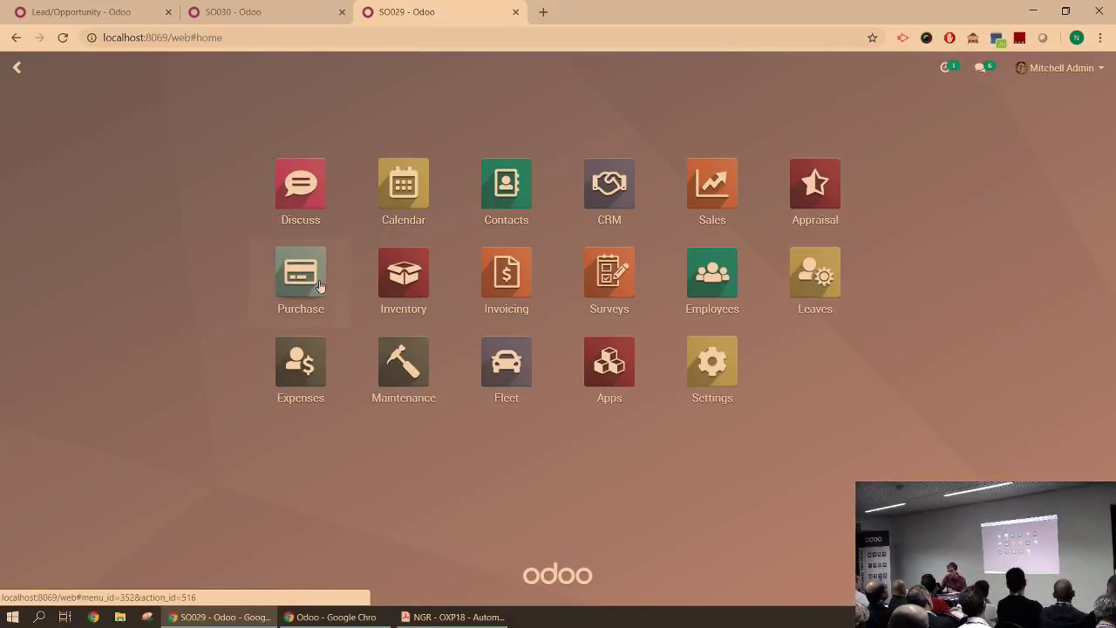
- Change RFQ PO00013's purchase representative from OdooBot to the admin user and save
{"action": "left_click", "coordinate": [320, 288]}
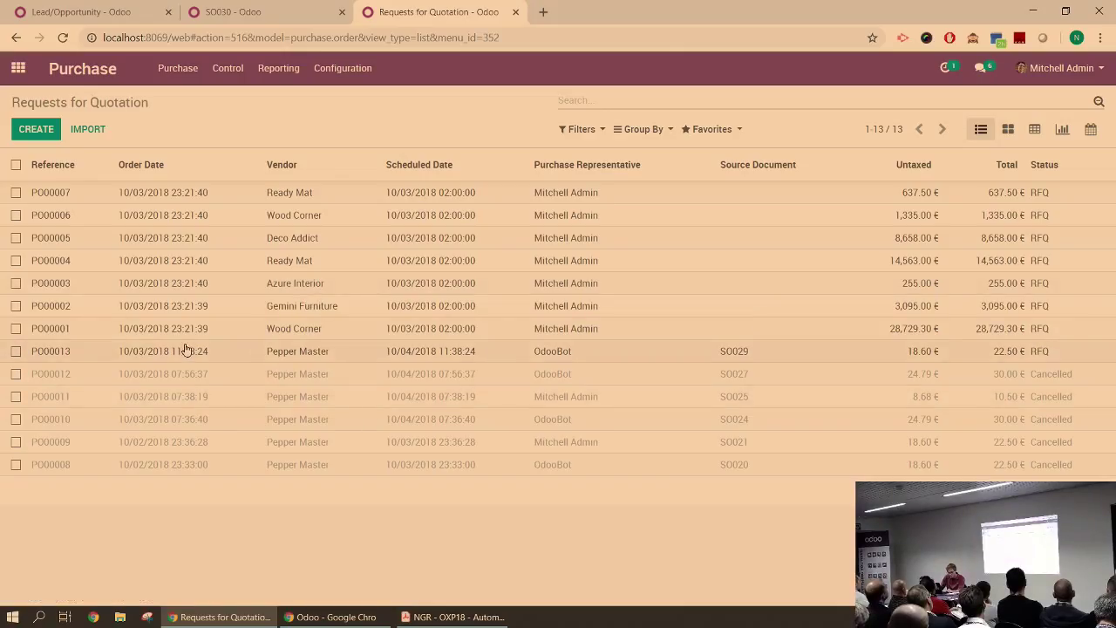
{"action": "left_click", "coordinate": [358, 404]}
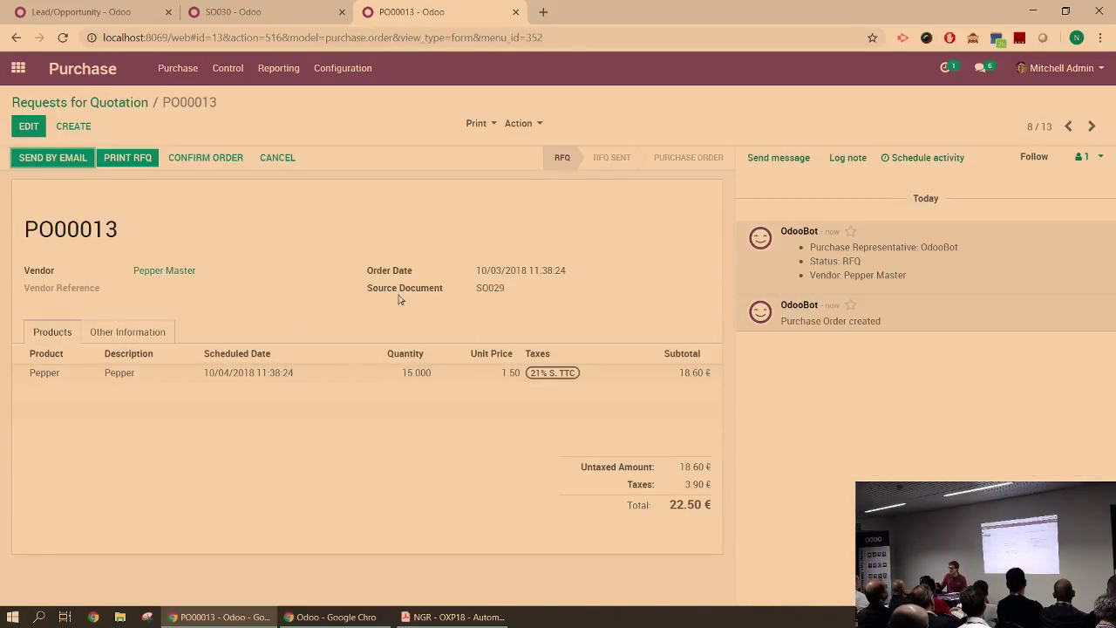
{"action": "double_click", "coordinate": [495, 290]}
{"action": "left_click", "coordinate": [31, 126]}
{"action": "left_click", "coordinate": [161, 342]}
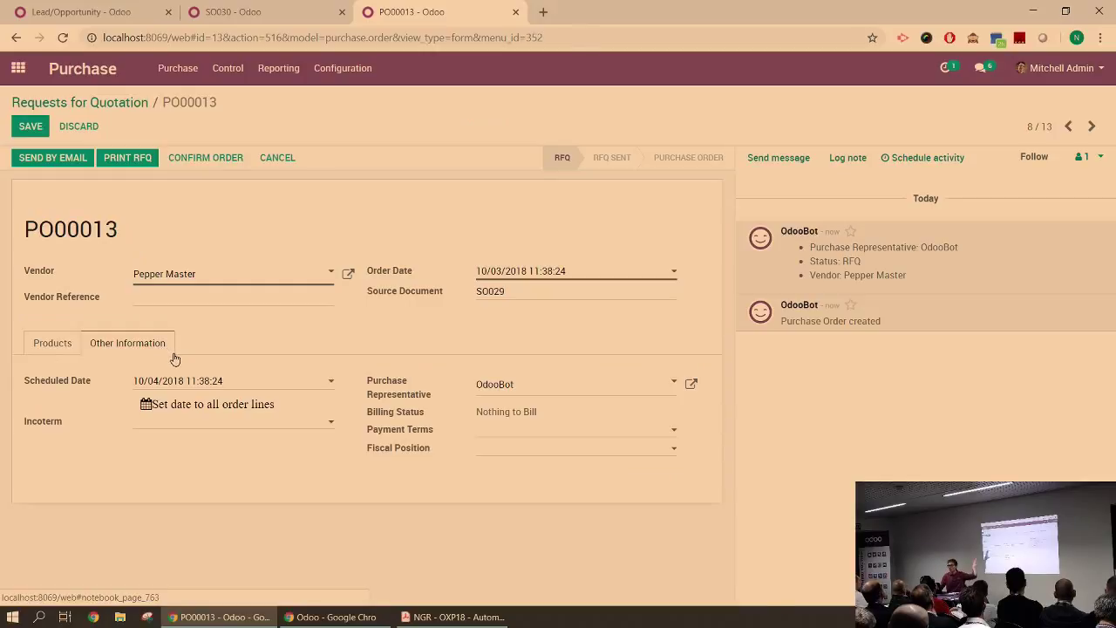
{"action": "left_click_drag", "start_coordinate": [531, 392], "coordinate": [476, 387]}
{"action": "type", "text": "admin"}
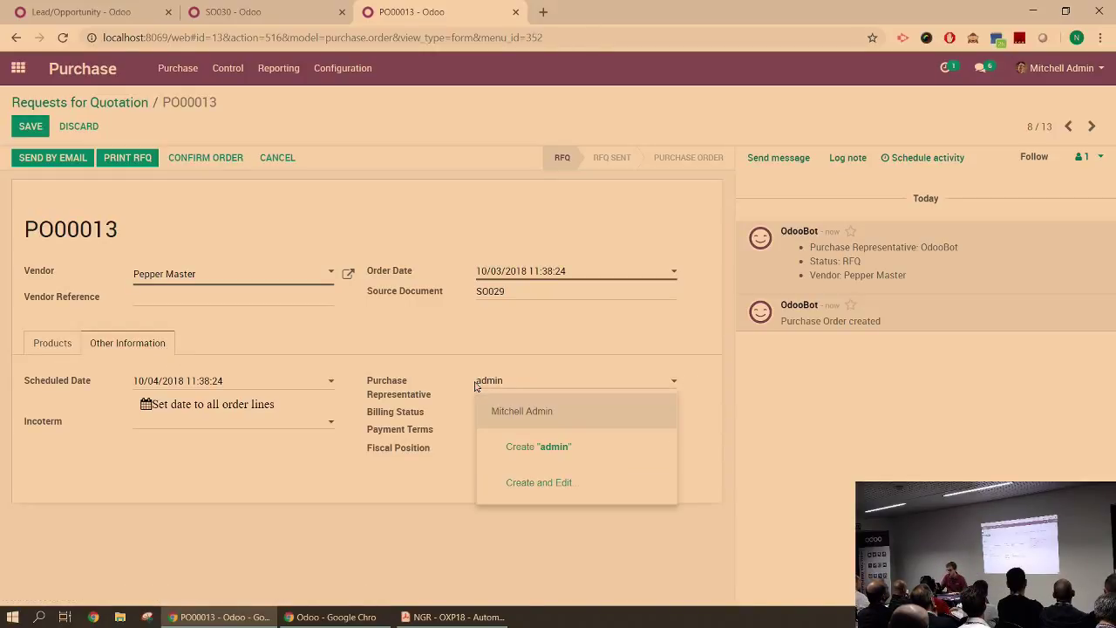
{"action": "left_click", "coordinate": [571, 424]}
{"action": "left_click", "coordinate": [30, 129]}
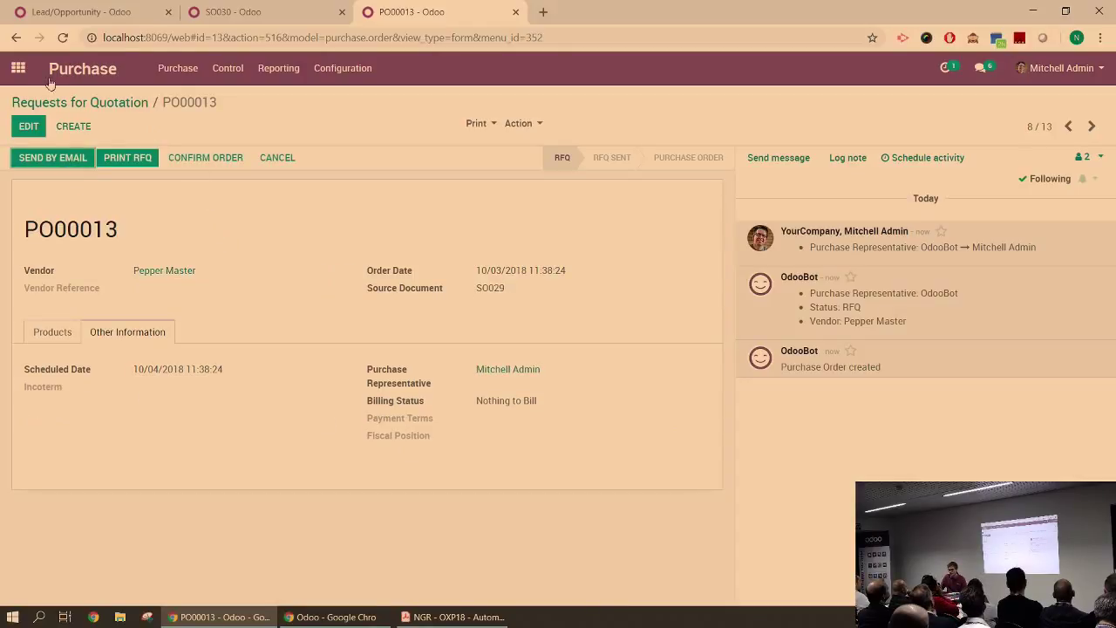
{"action": "left_click", "coordinate": [21, 72]}
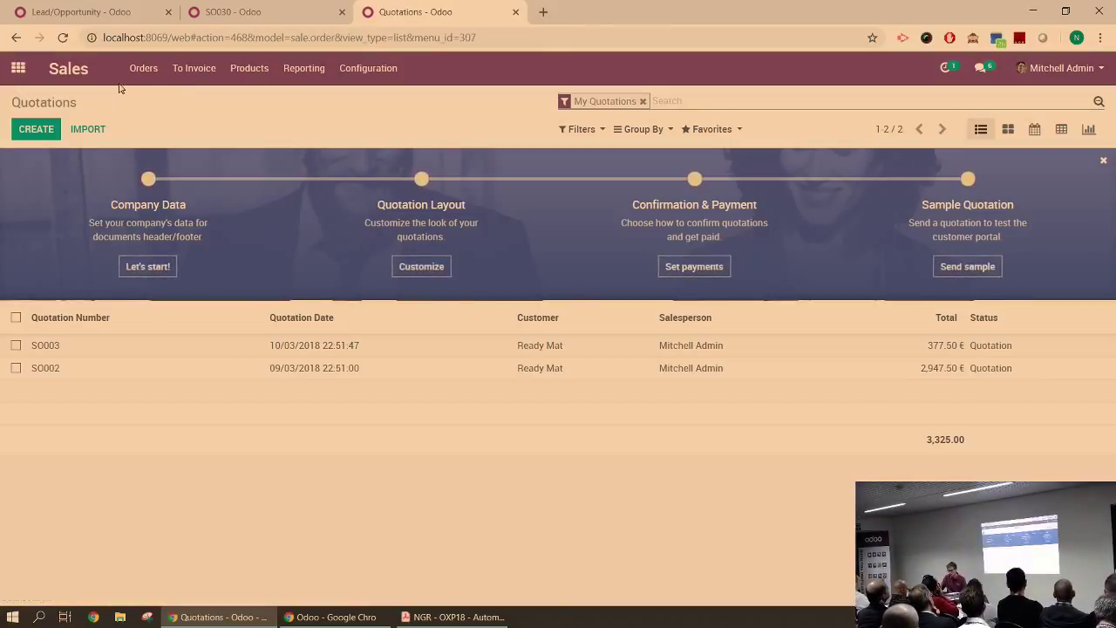
- Lower SO029's Pepper quantity from 15 to 10 units and save, bringing the total to 24.20 €
{"action": "left_click", "coordinate": [138, 75]}
{"action": "left_click", "coordinate": [146, 144]}
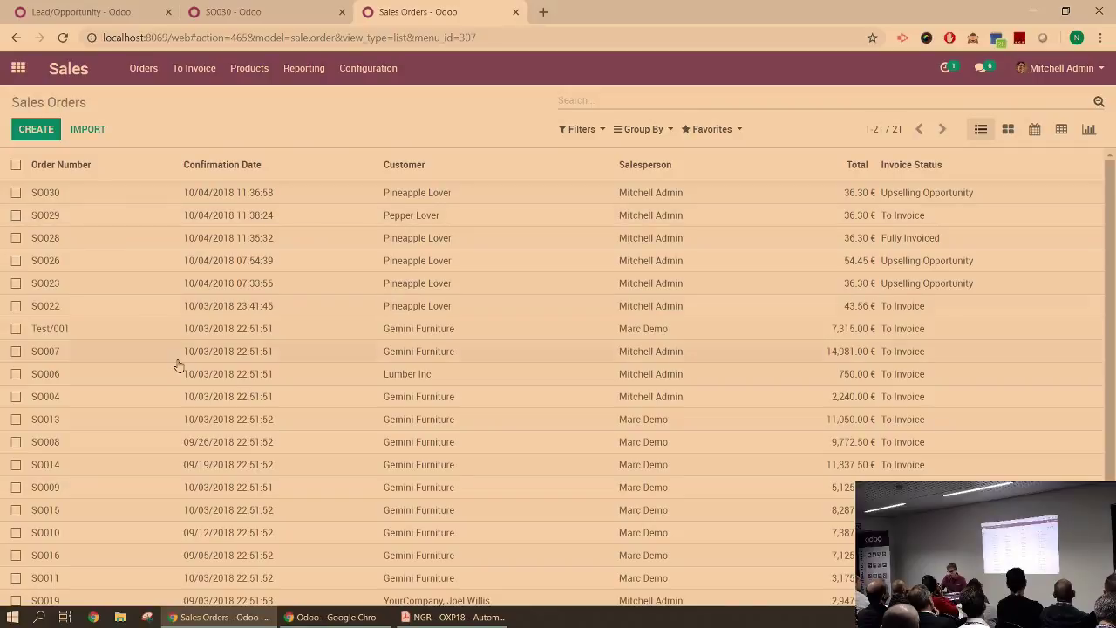
{"action": "left_click", "coordinate": [82, 215]}
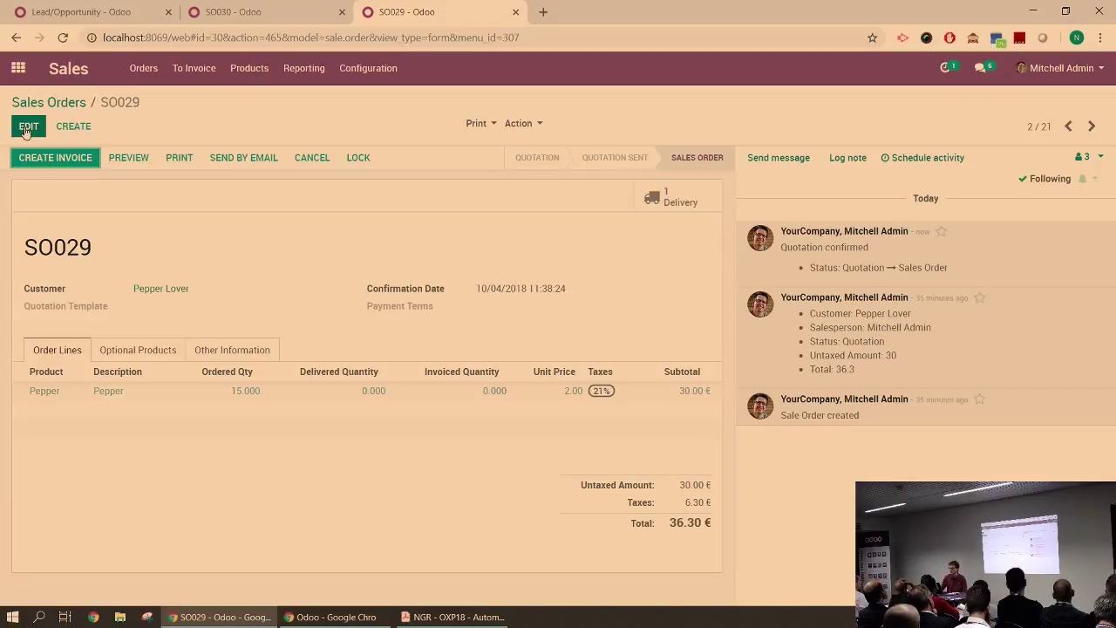
{"action": "left_click", "coordinate": [26, 127]}
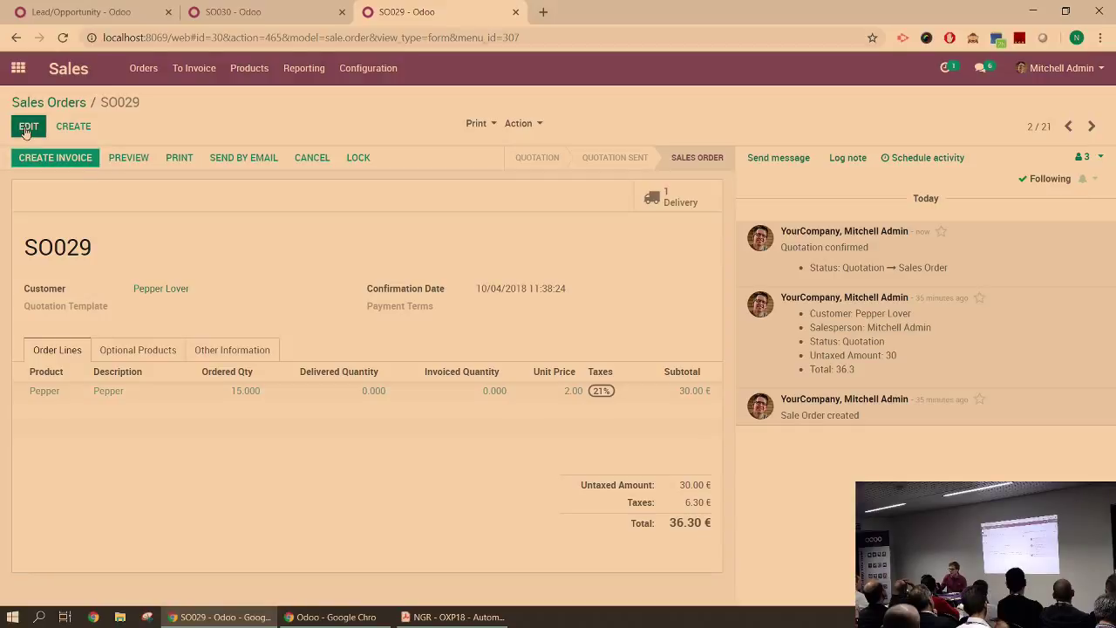
{"action": "left_click", "coordinate": [239, 394]}
{"action": "type", "text": "10"}
{"action": "left_click", "coordinate": [30, 126]}
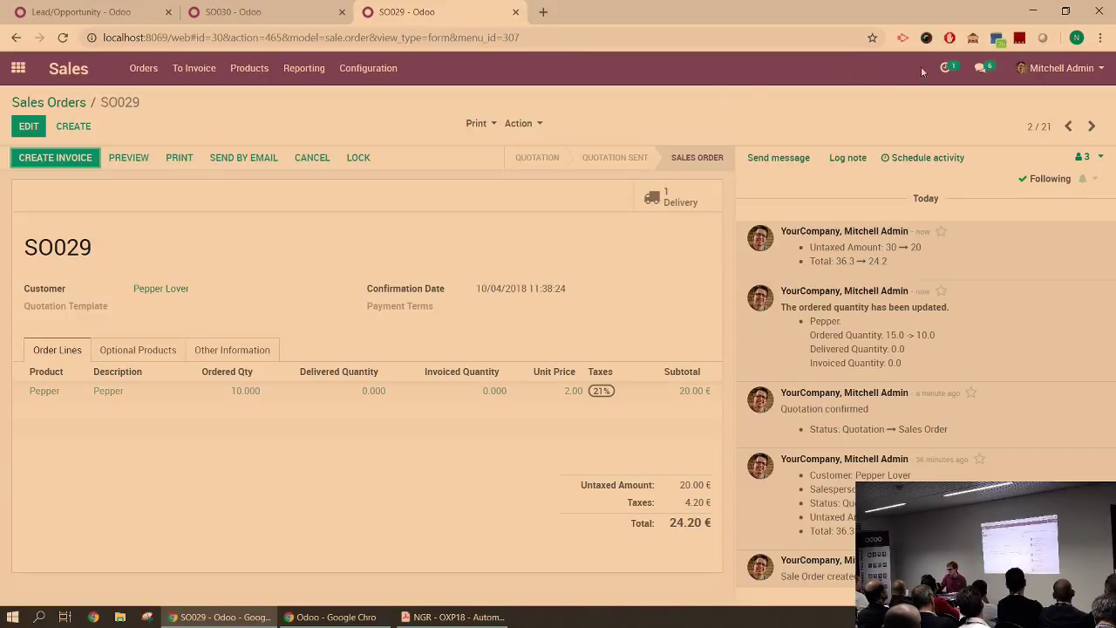
- Open today's purchase-order activity to see PO00013's exception: 10.0 Pepper ordered instead of 15.0
{"action": "left_click", "coordinate": [946, 68]}
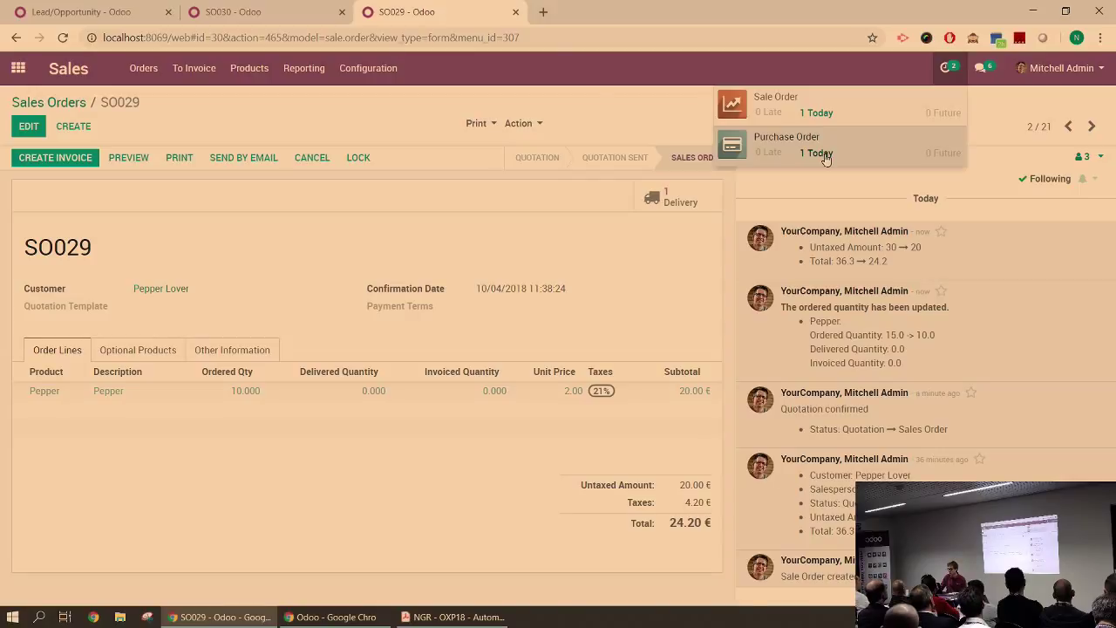
{"action": "left_click", "coordinate": [824, 155]}
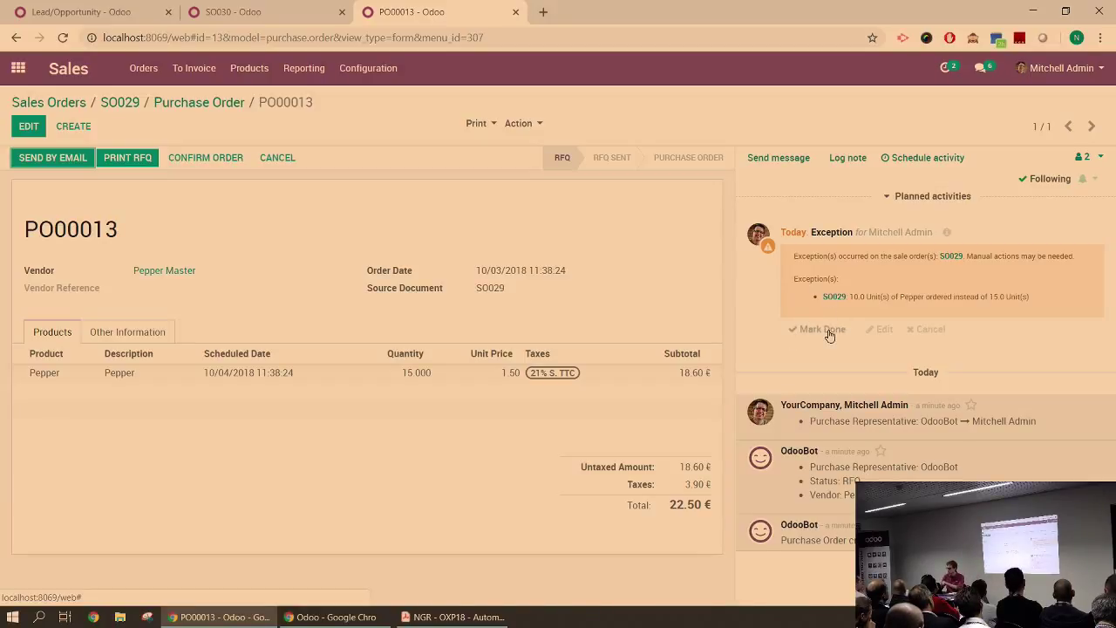
{"action": "left_click", "coordinate": [946, 67]}
- Mark SO030's Order Upsell activity done with feedback 'ok'
{"action": "left_click", "coordinate": [818, 114]}
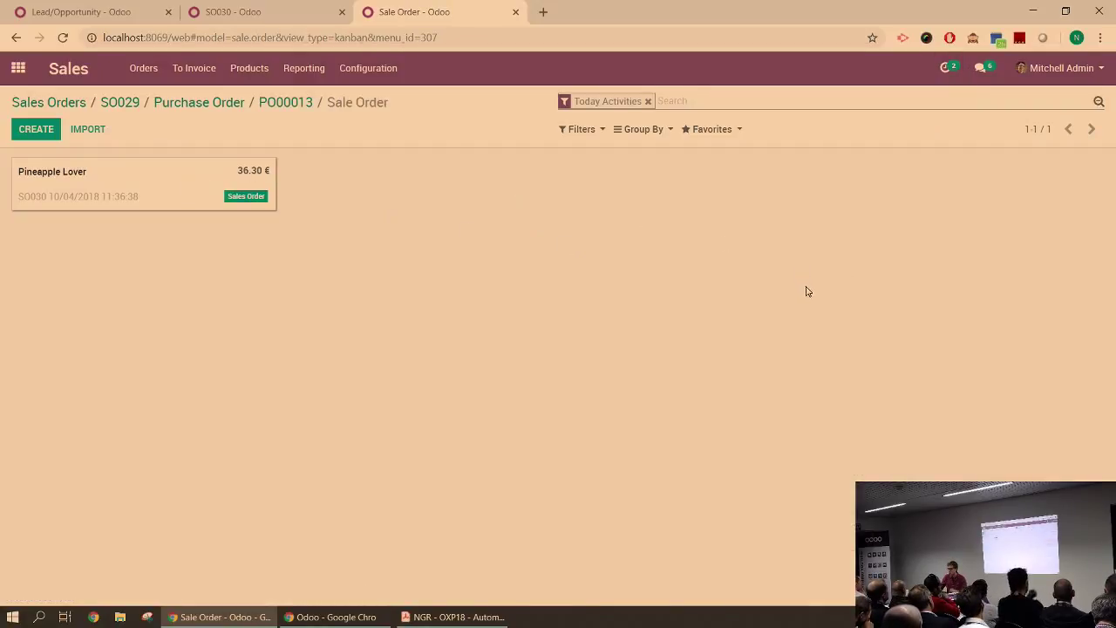
{"action": "left_click", "coordinate": [815, 267]}
{"action": "type", "text": "ok"}
{"action": "left_click", "coordinate": [1025, 291]}
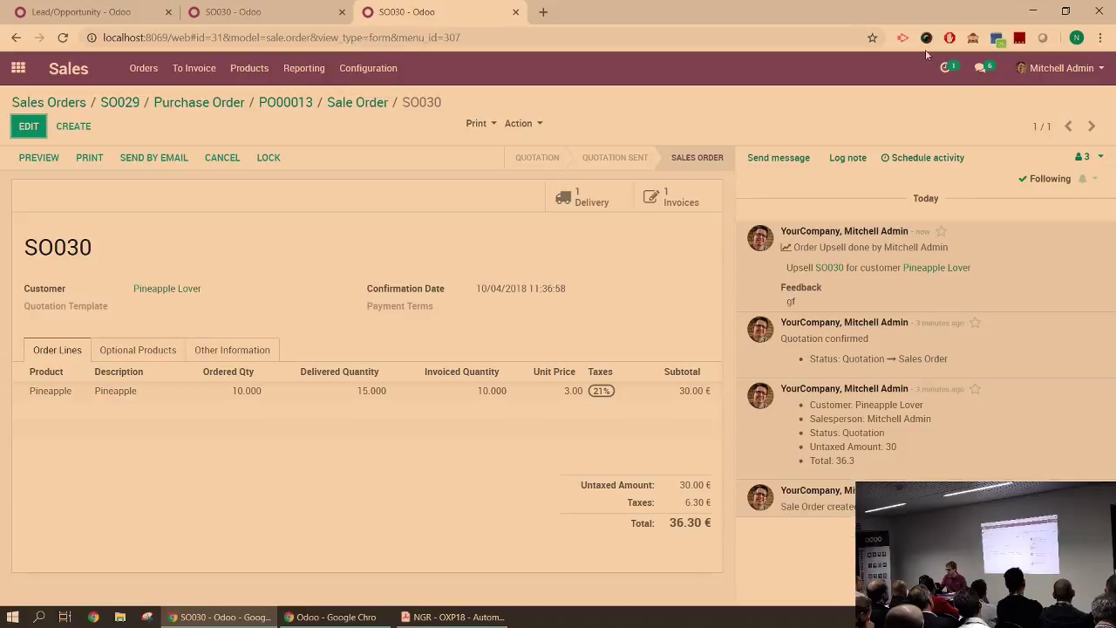
{"action": "left_click", "coordinate": [945, 67]}
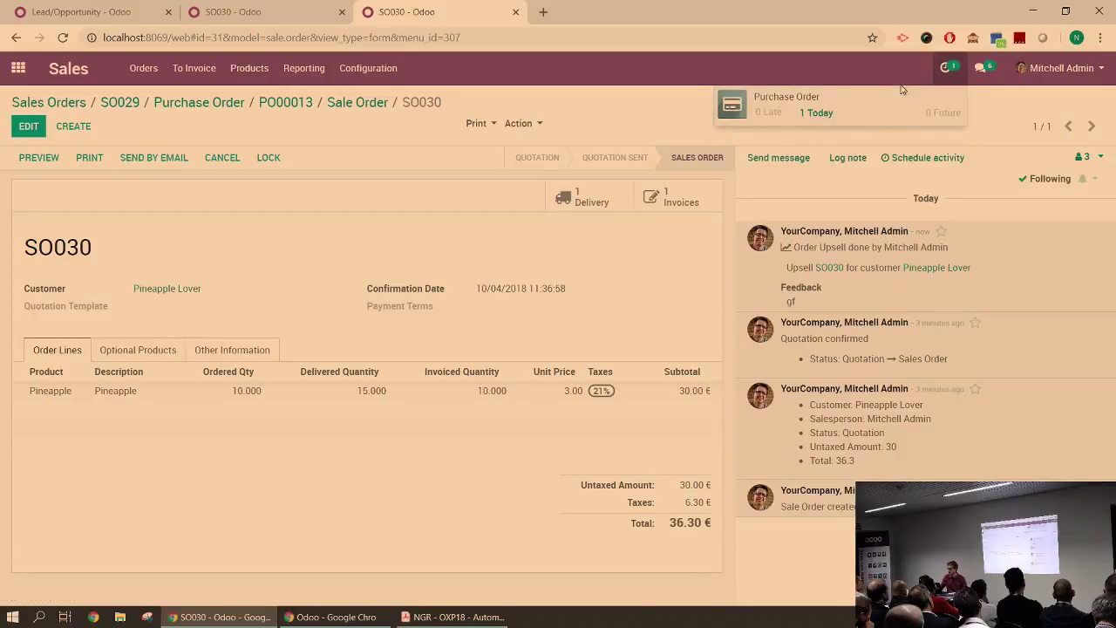
{"action": "left_click", "coordinate": [945, 67]}
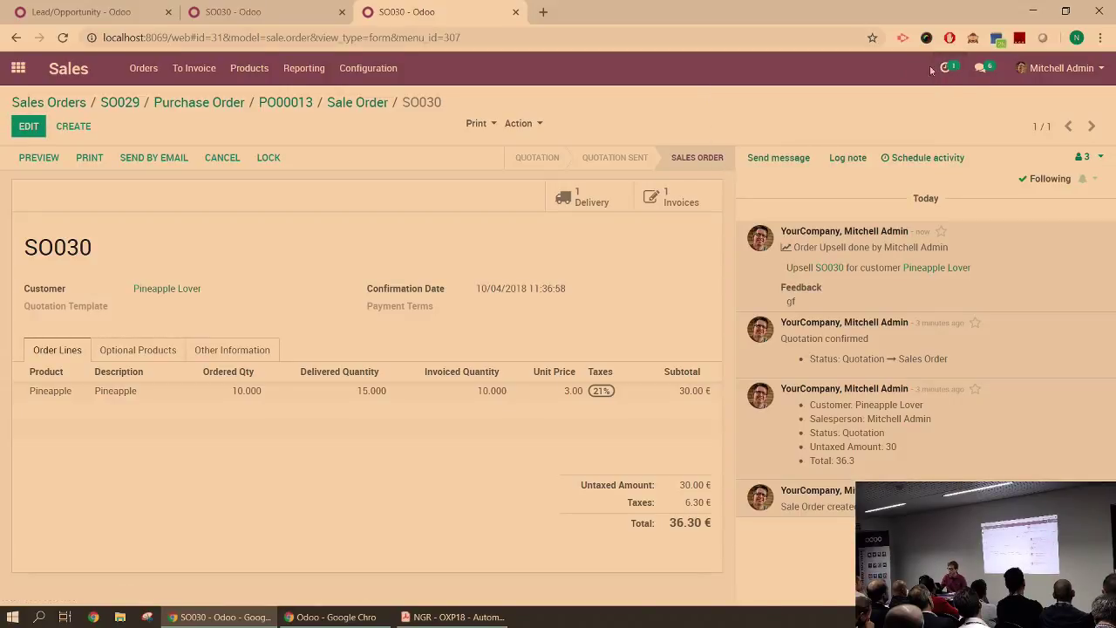
- Cancel sales order SO029, then cancel RFQ PO00013 from today's purchase activity
{"action": "left_click", "coordinate": [121, 102]}
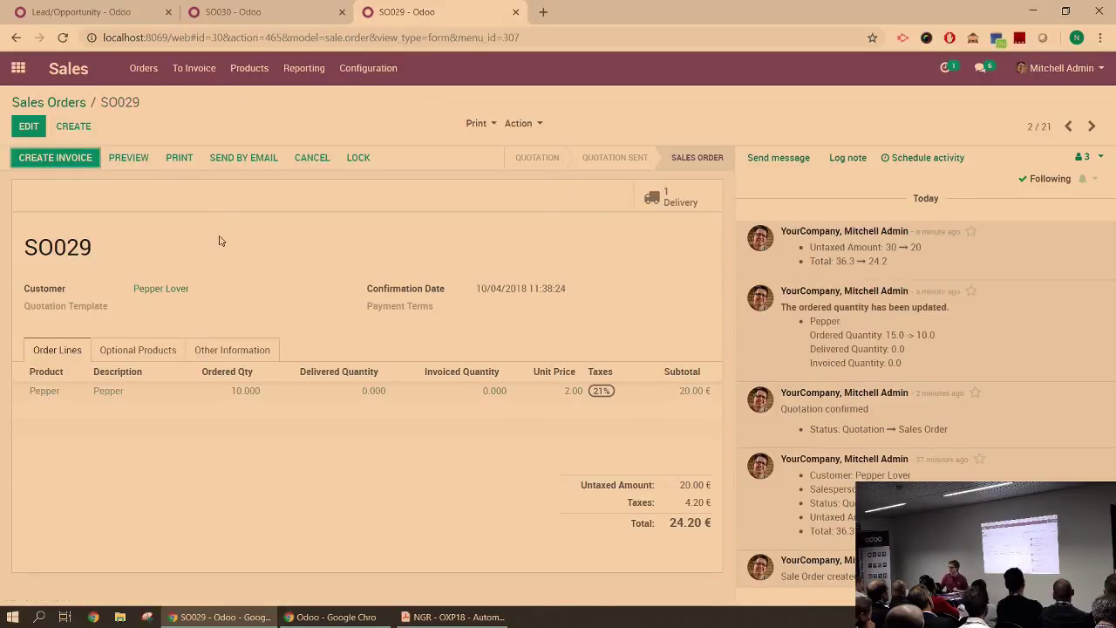
{"action": "left_click", "coordinate": [323, 166]}
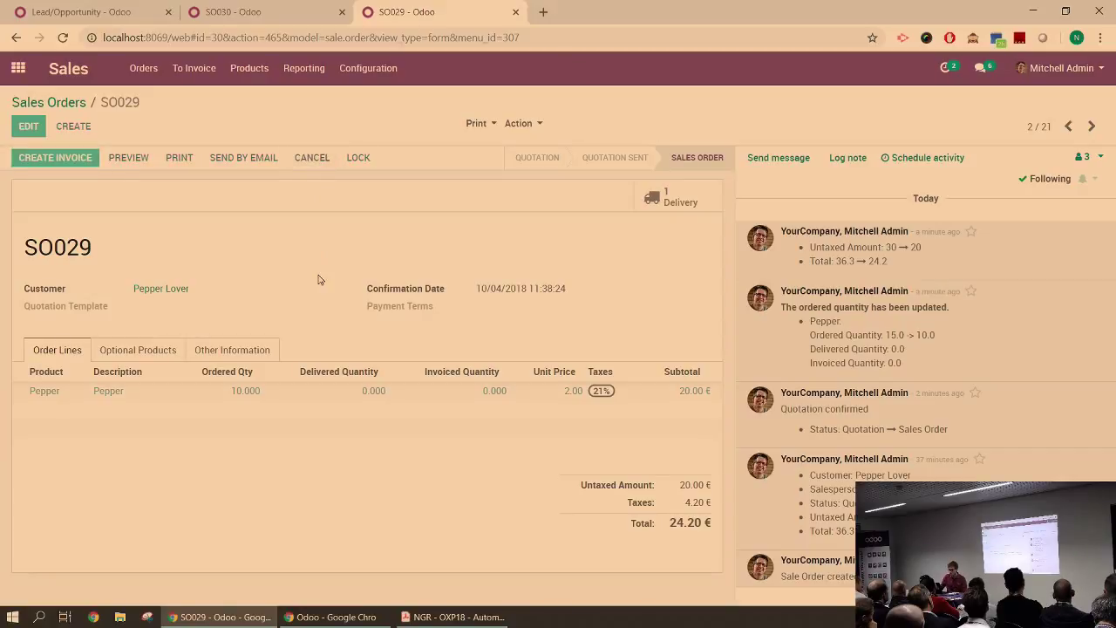
{"action": "left_click", "coordinate": [945, 67]}
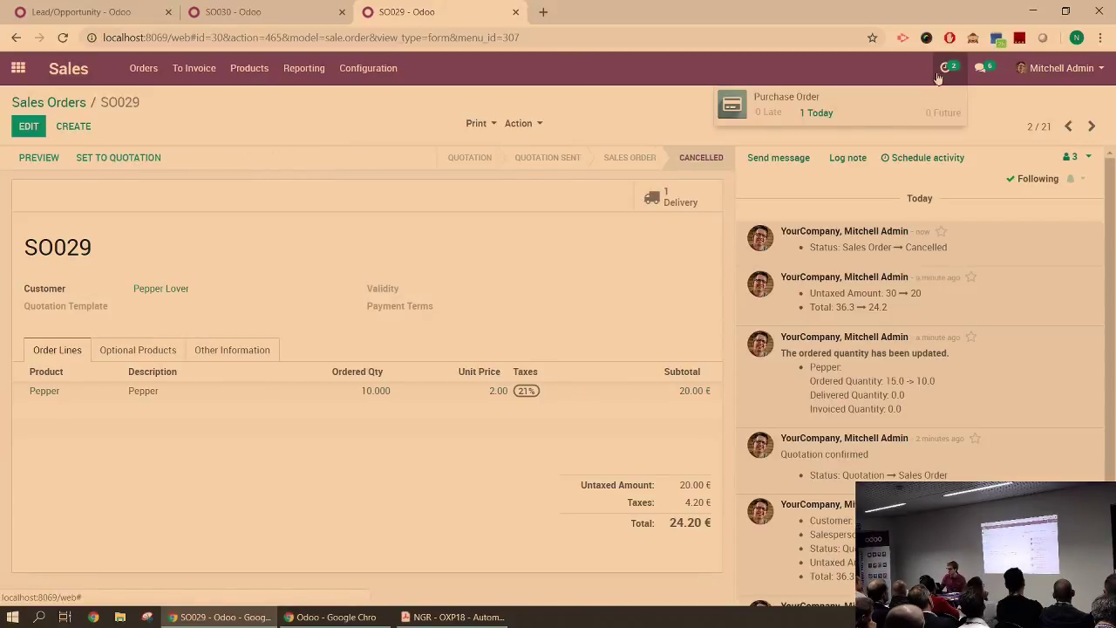
{"action": "left_click", "coordinate": [824, 117]}
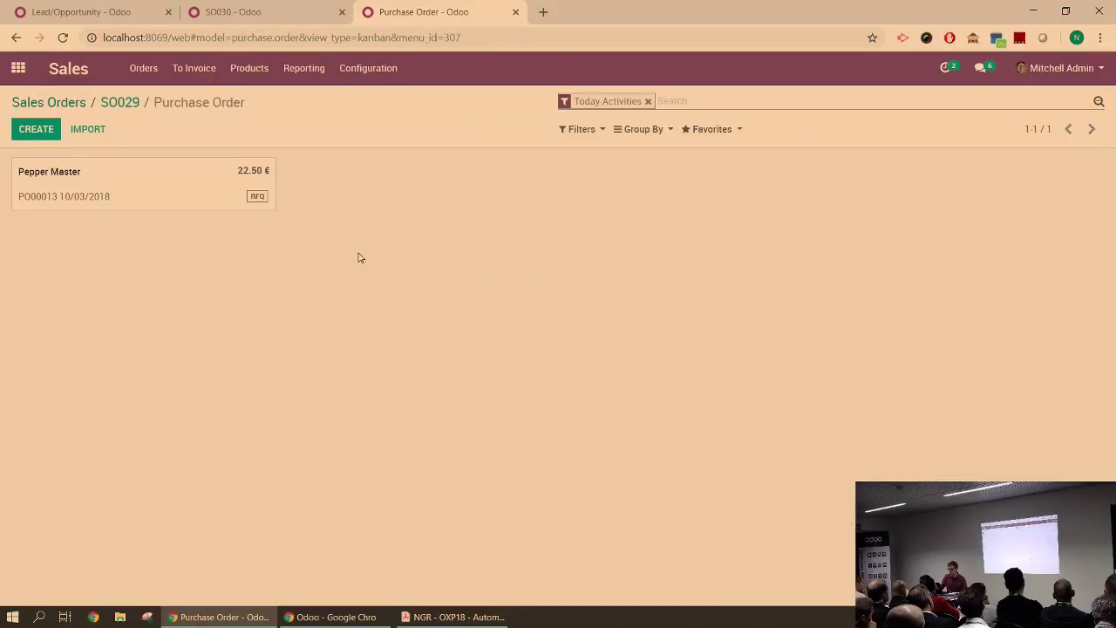
{"action": "left_click", "coordinate": [175, 184]}
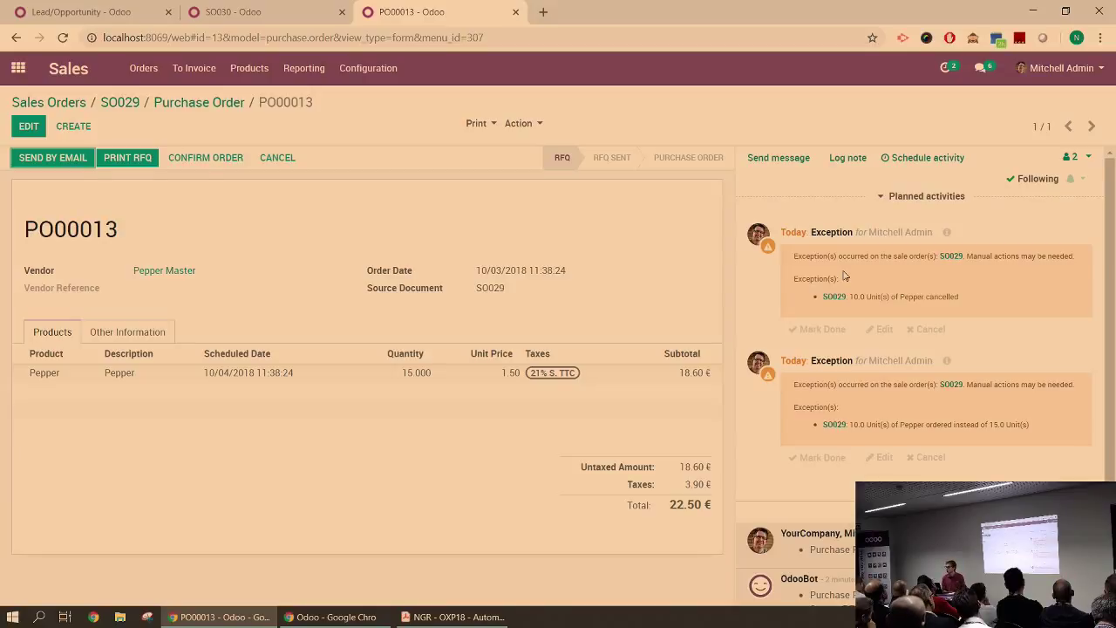
{"action": "left_click", "coordinate": [284, 157]}
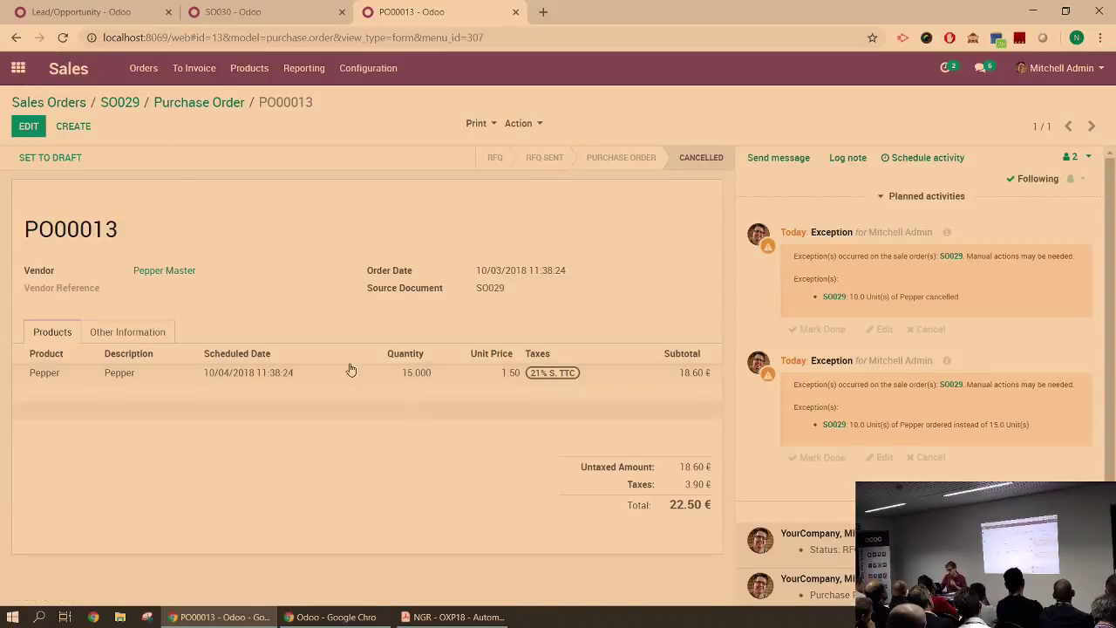
{"action": "left_click", "coordinate": [17, 68]}
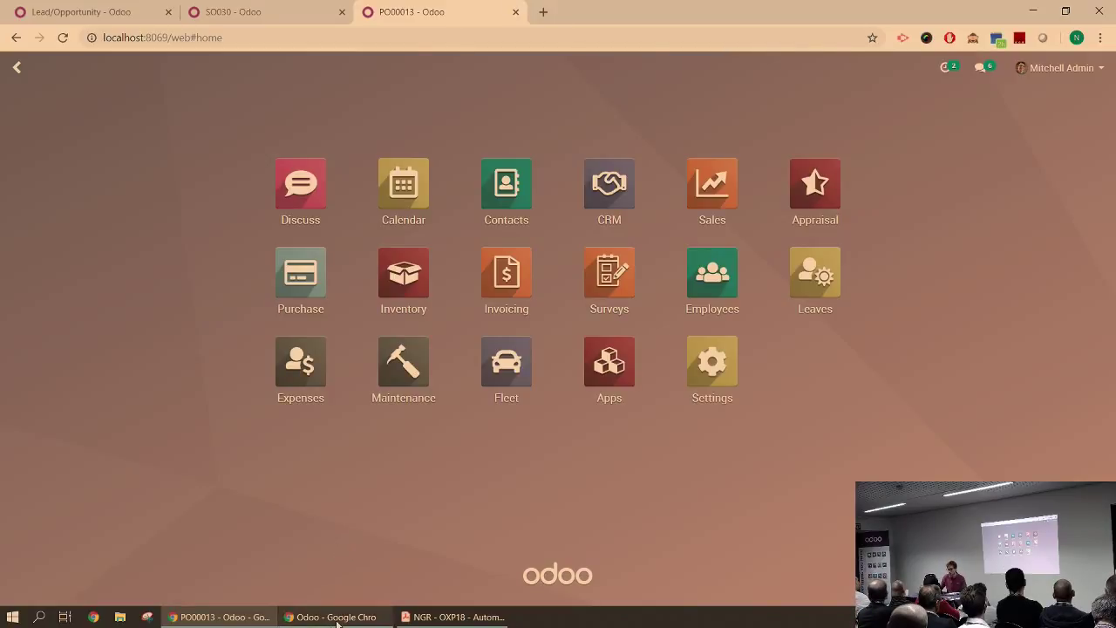
- Bring the demo user's Odoo browser window to the front
{"action": "mouse_move", "coordinate": [339, 622]}
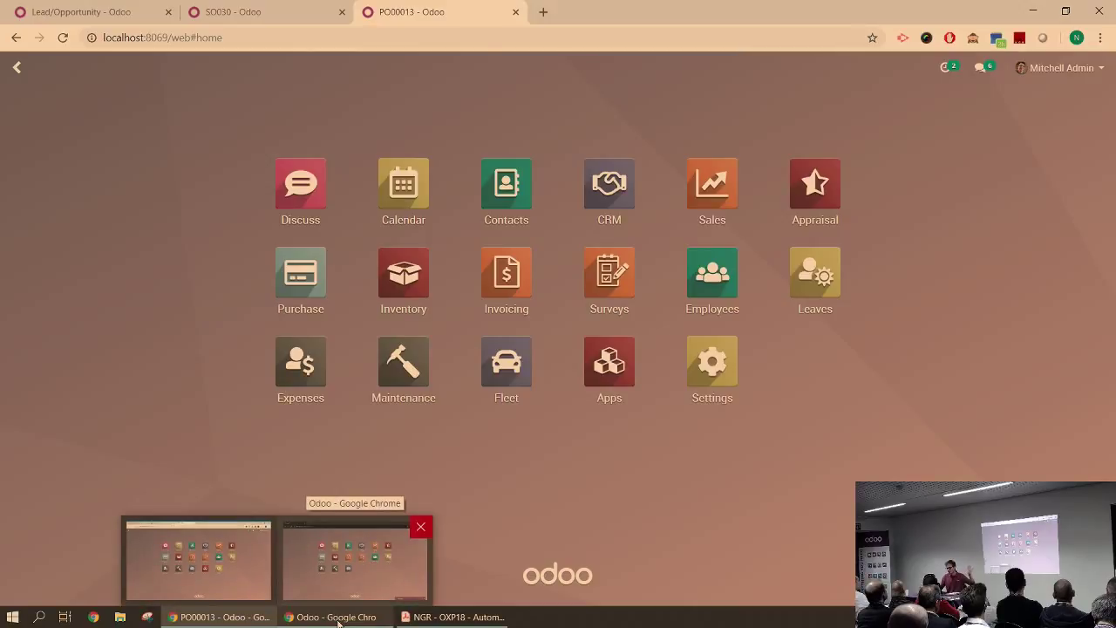
{"action": "left_click", "coordinate": [356, 560]}
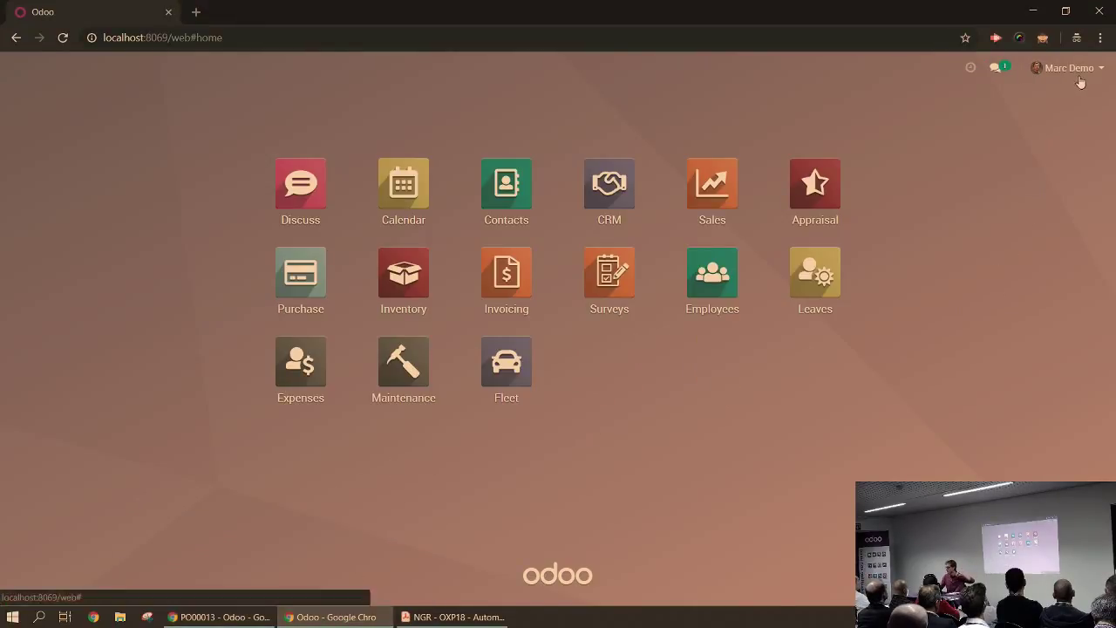
- Save a 12.00 € '[EXP_GEN] Expenses' expense 'parking ticket for oxp18' and create a report from it
{"action": "left_click", "coordinate": [338, 415]}
{"action": "left_click", "coordinate": [44, 131]}
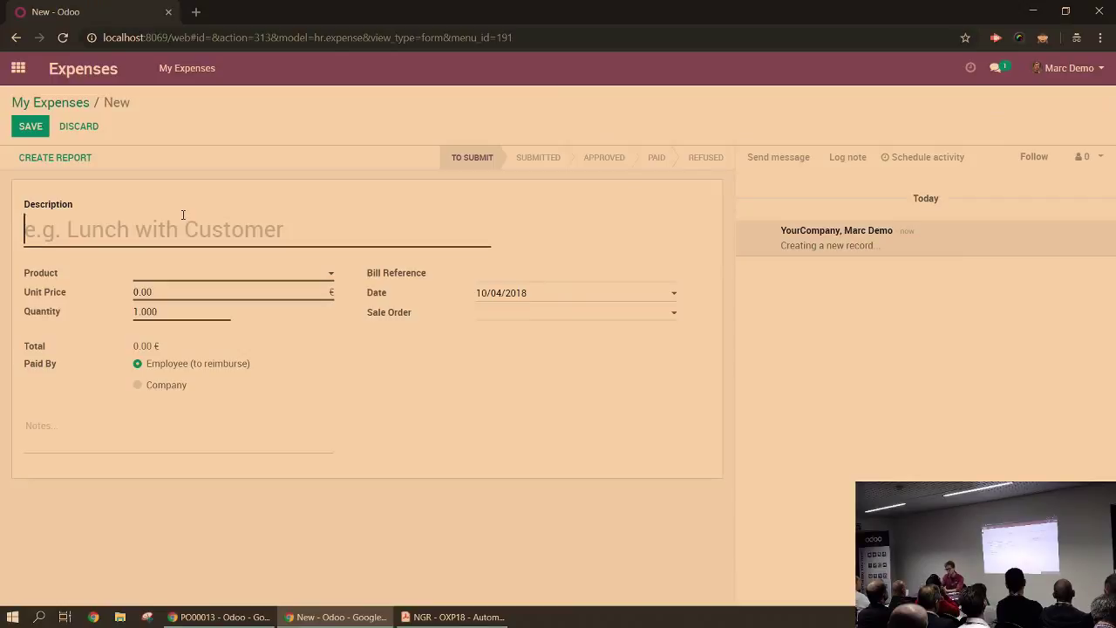
{"action": "type", "text": "parking ticket for "}
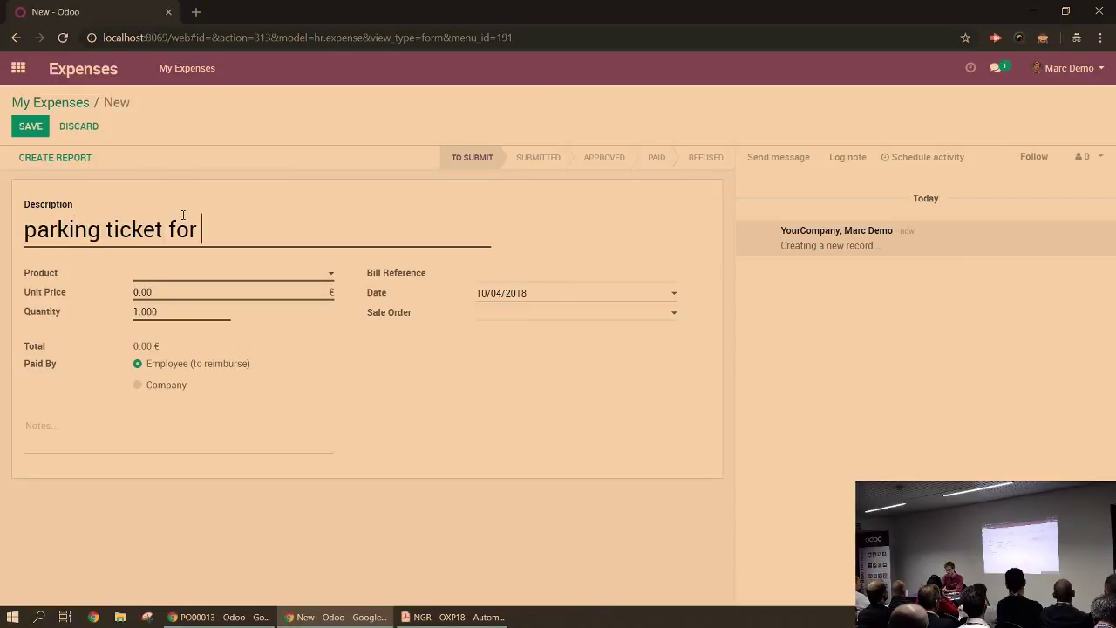
{"action": "type", "text": "oxp18"}
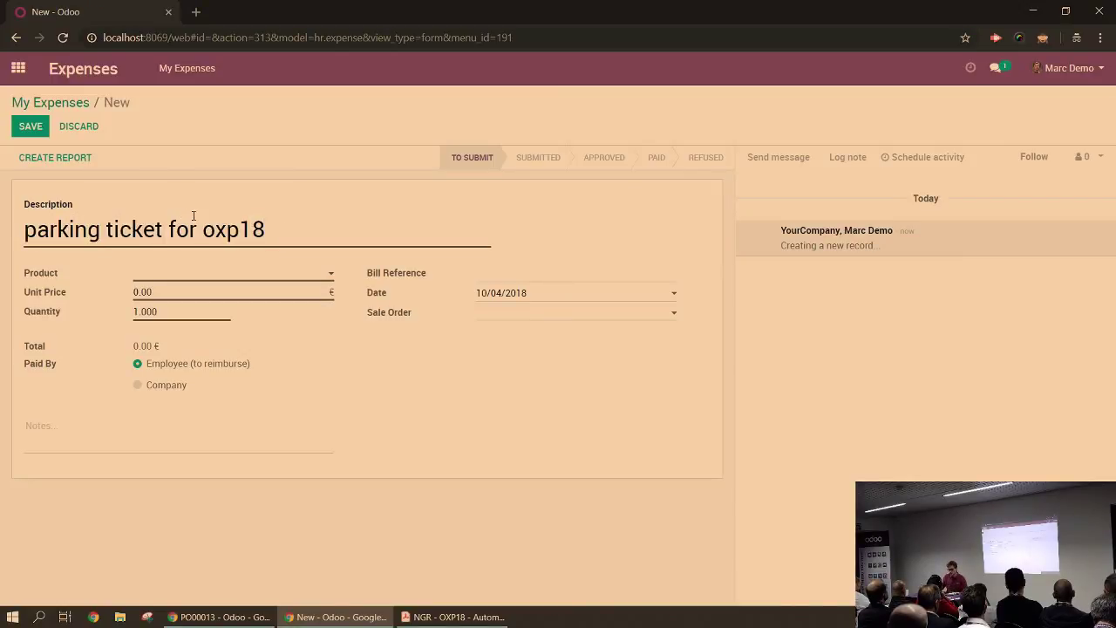
{"action": "left_click", "coordinate": [218, 275]}
{"action": "left_click", "coordinate": [220, 384]}
{"action": "key", "text": "Tab"}
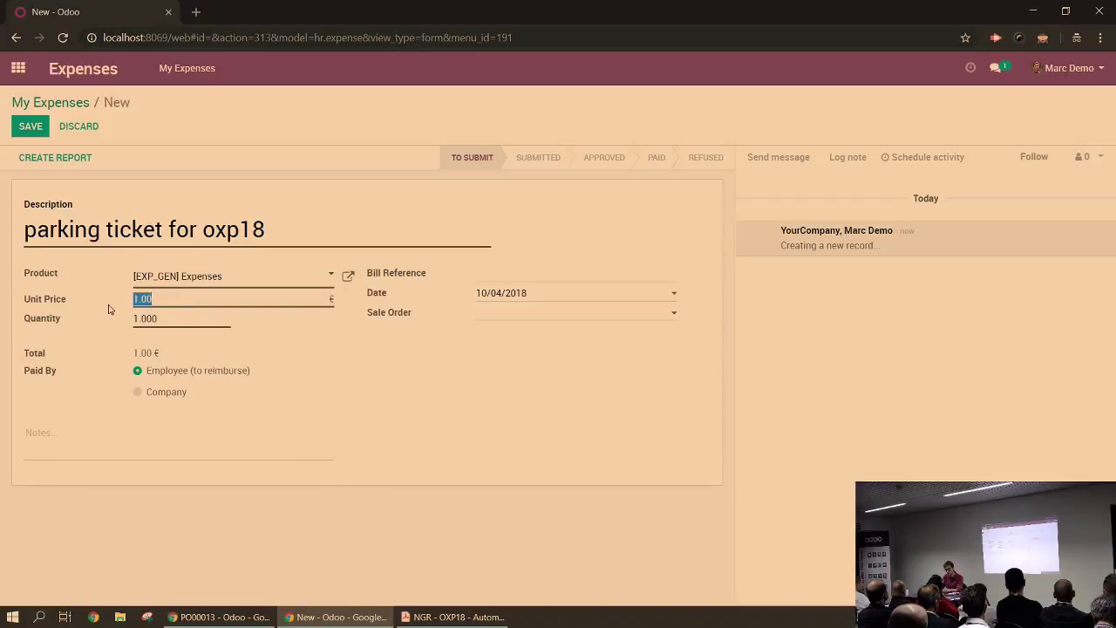
{"action": "type", "text": "12"}
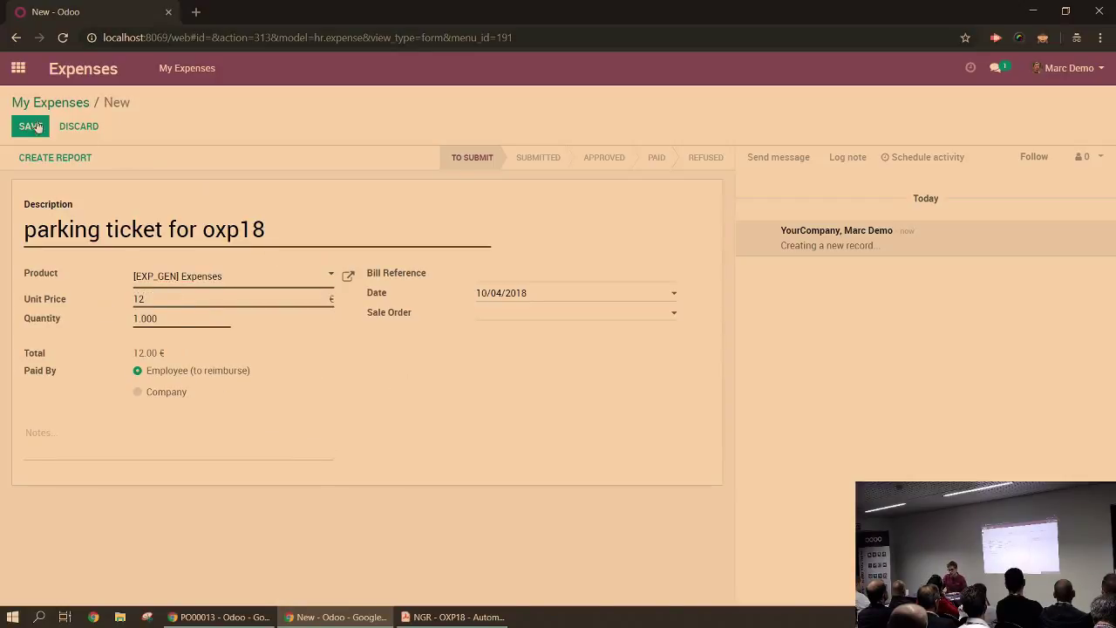
{"action": "left_click", "coordinate": [30, 126]}
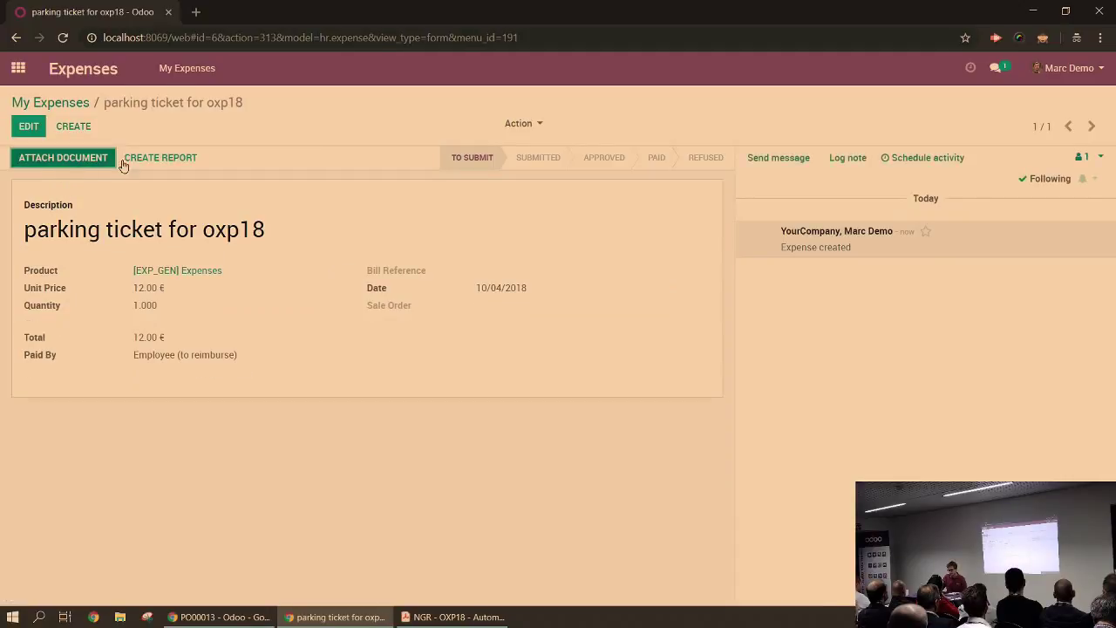
{"action": "left_click", "coordinate": [161, 157]}
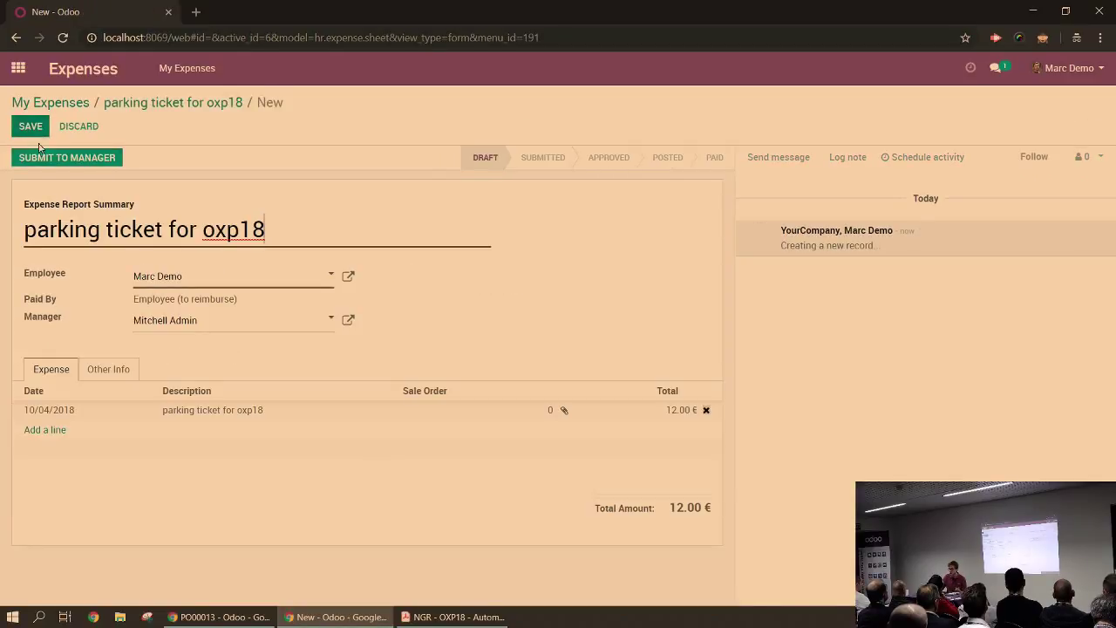
- As the manager, approve the 'parking ticket for oxp18' expense report from today's activities
{"action": "left_click", "coordinate": [218, 619]}
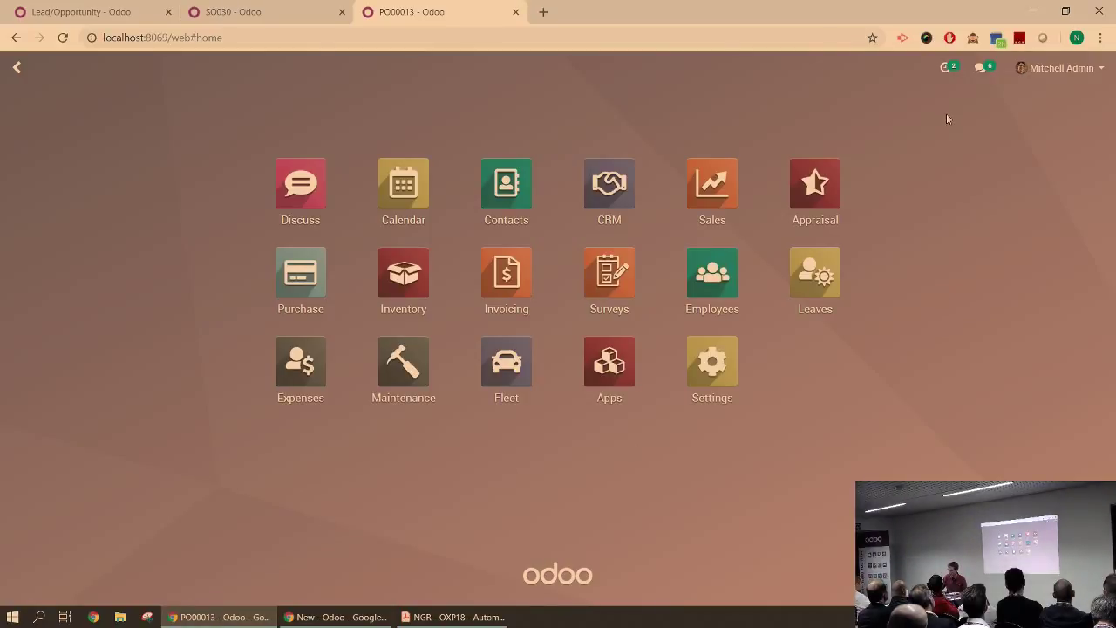
{"action": "left_click", "coordinate": [944, 68]}
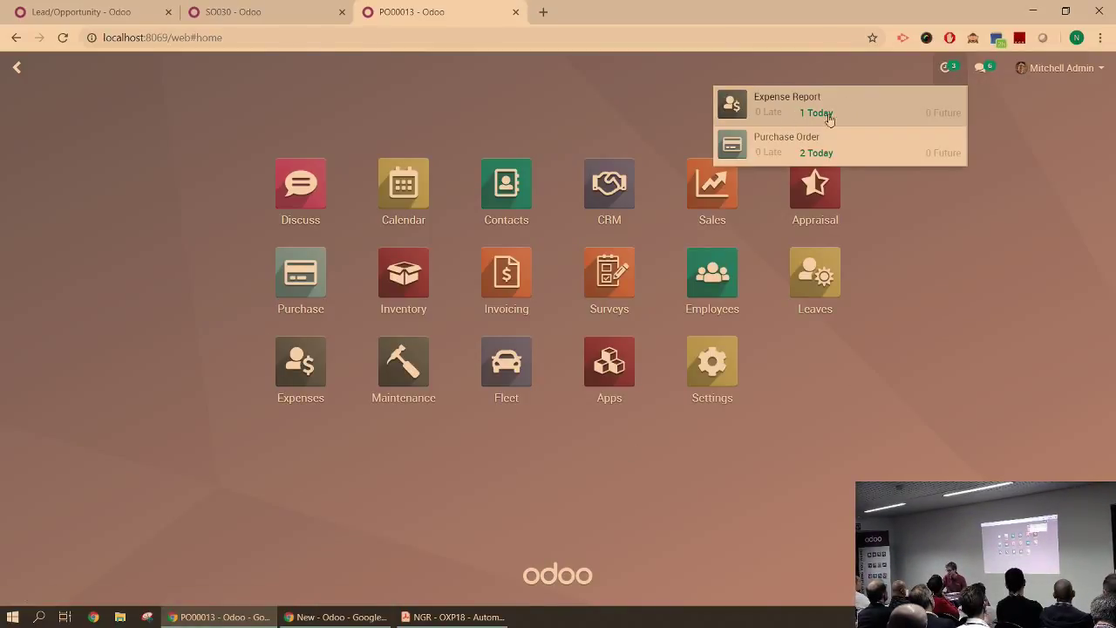
{"action": "left_click", "coordinate": [826, 119]}
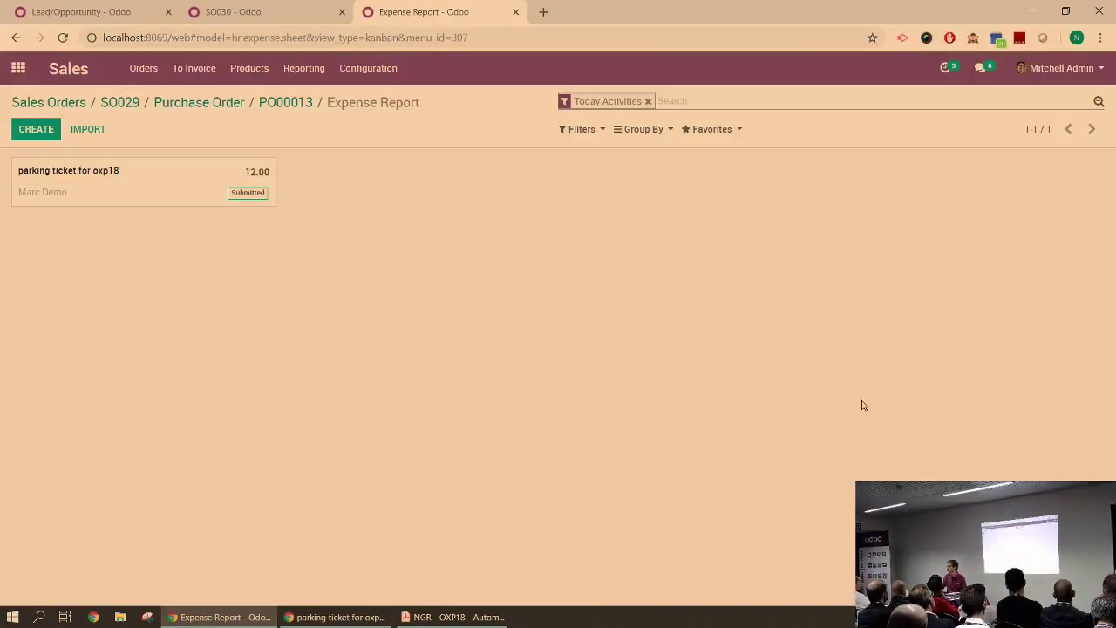
{"action": "left_click", "coordinate": [134, 192]}
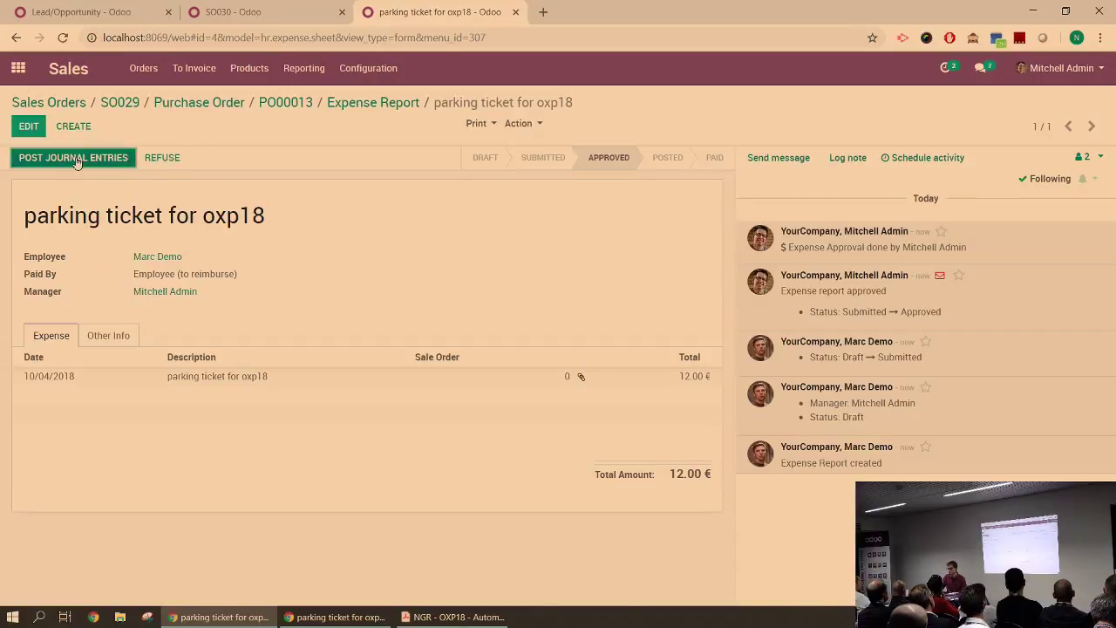
{"action": "left_click", "coordinate": [75, 160]}
{"action": "left_click_drag", "start_coordinate": [814, 247], "coordinate": [960, 248]}
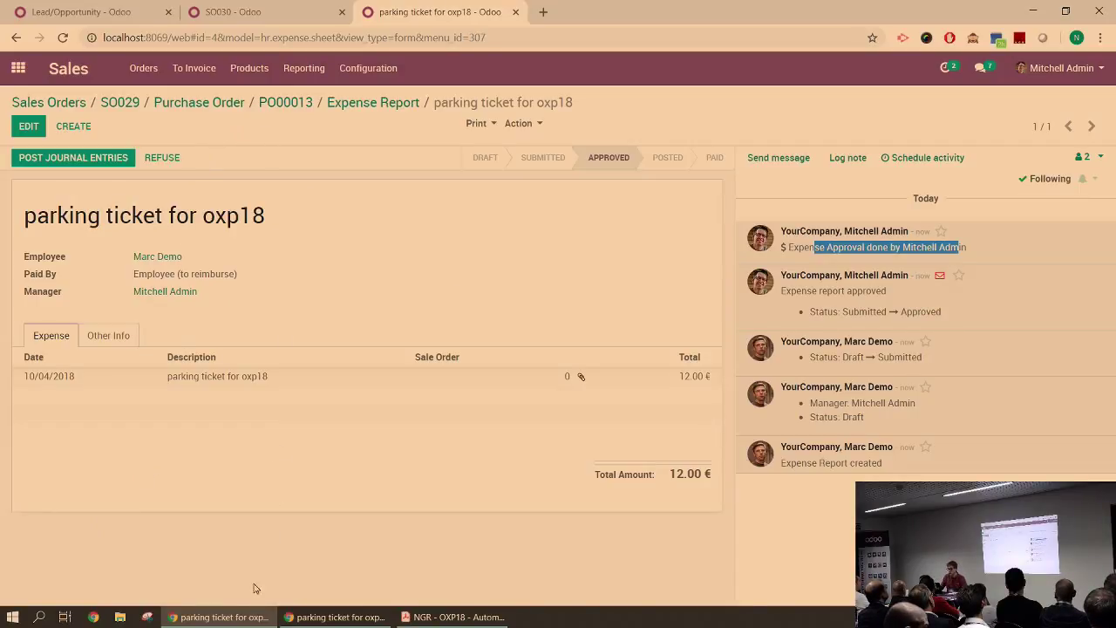
{"action": "left_click", "coordinate": [334, 617]}
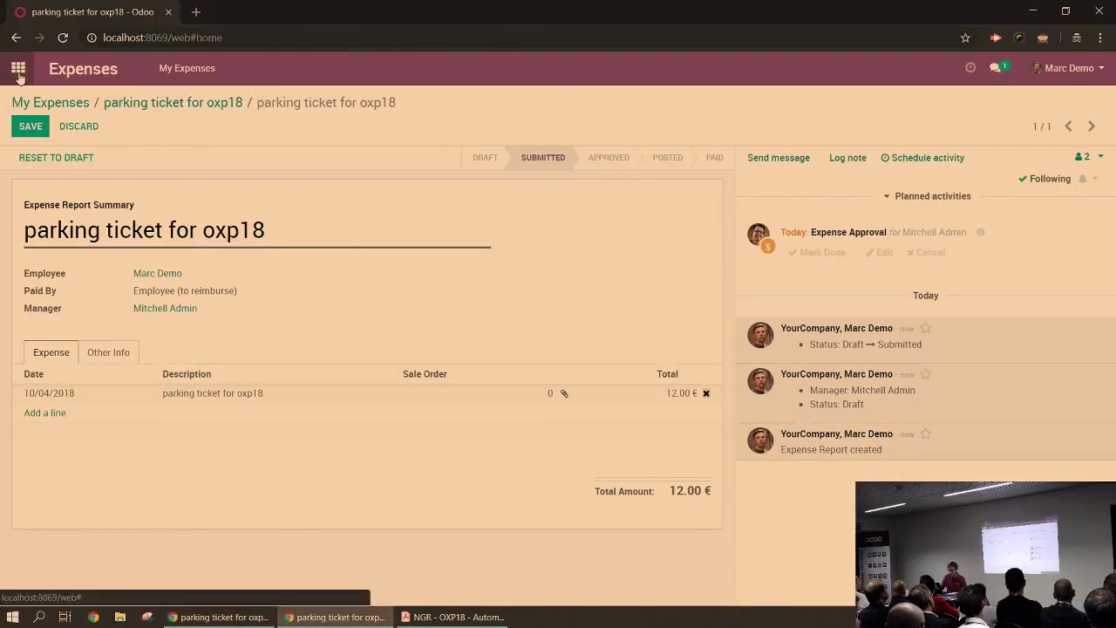
- Start a new Internal Maintenance request named 'Weird noise from fans'
{"action": "left_click", "coordinate": [18, 68]}
{"action": "mouse_move", "coordinate": [209, 624]}
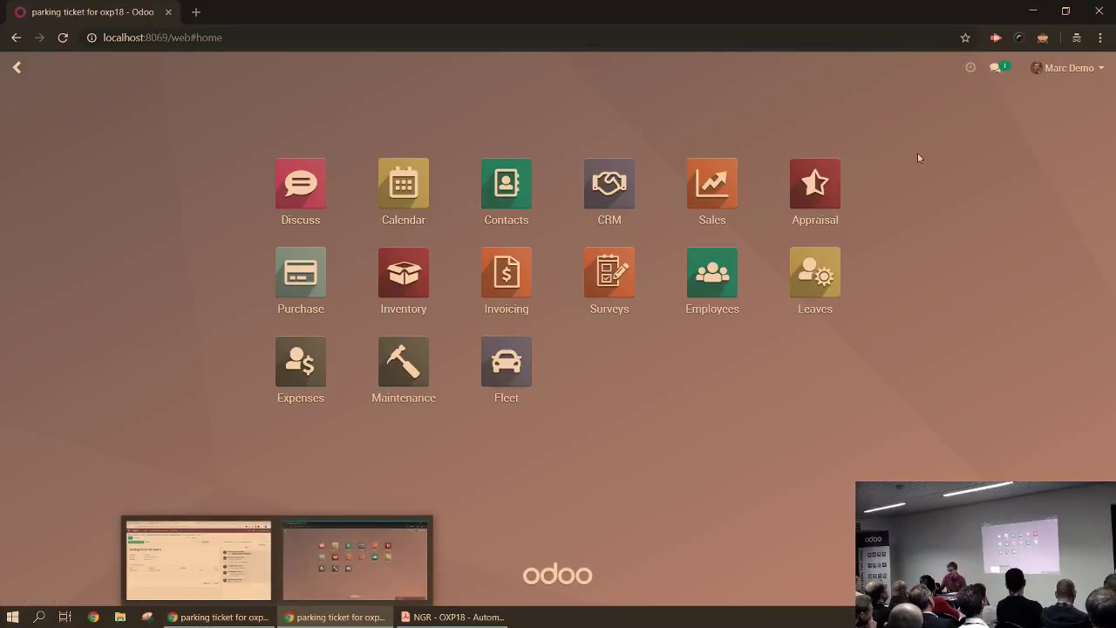
{"action": "left_click", "coordinate": [408, 374]}
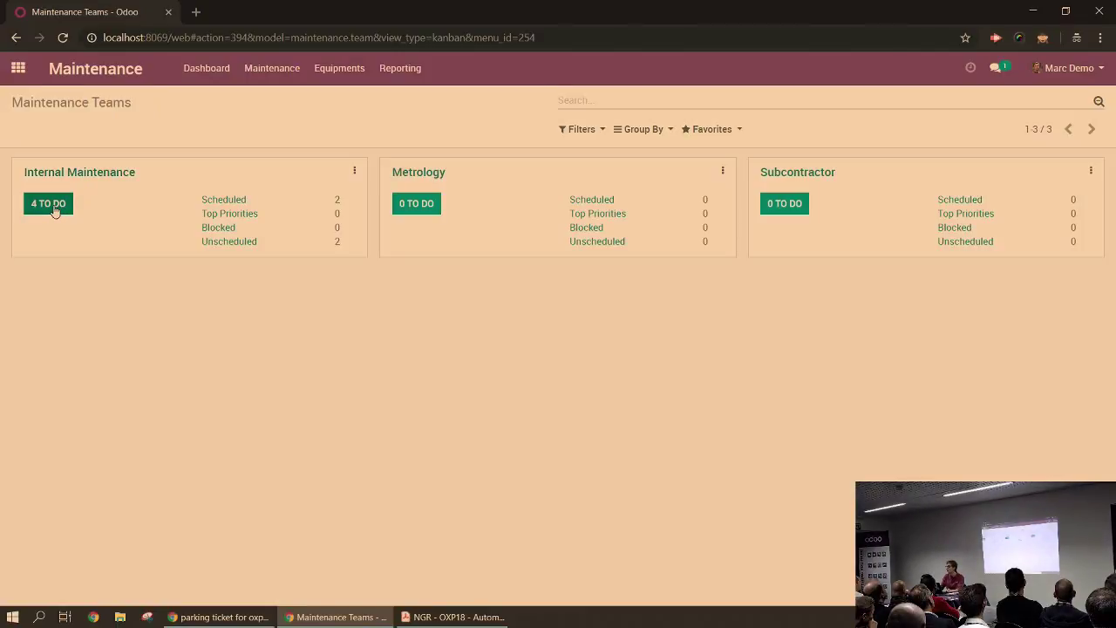
{"action": "left_click", "coordinate": [47, 215]}
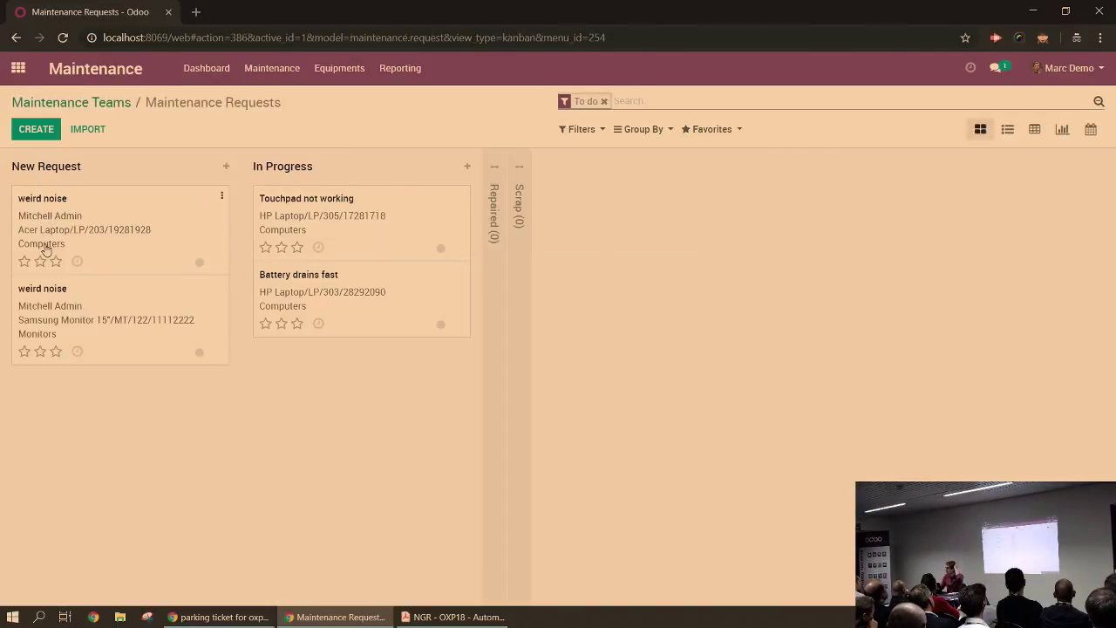
{"action": "left_click", "coordinate": [33, 140]}
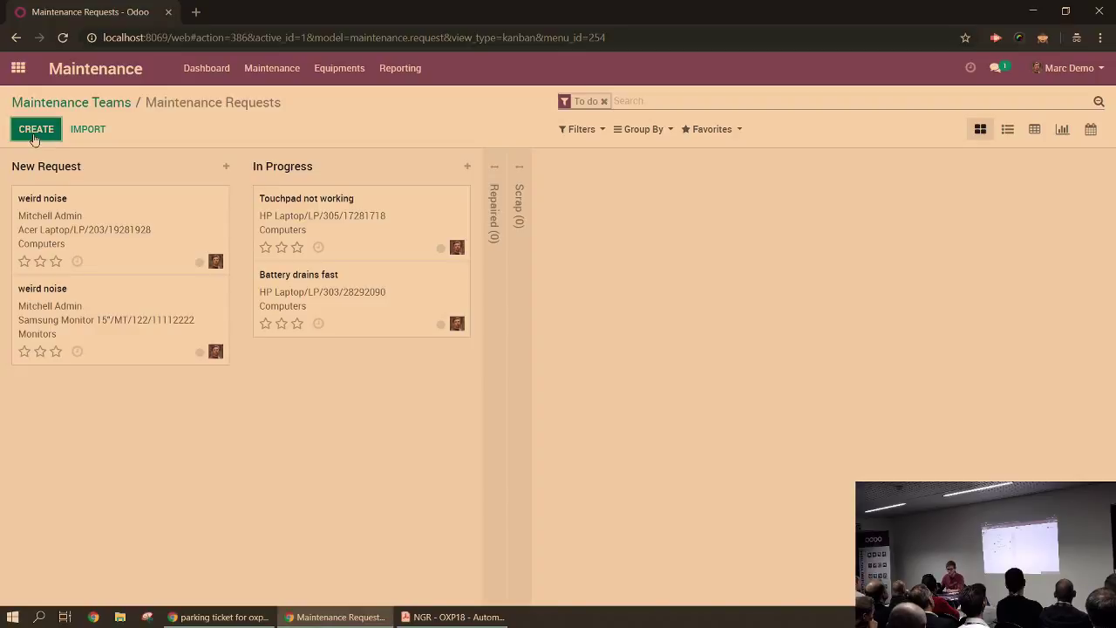
{"action": "type", "text": "Weid"}
{"action": "key", "text": "BackSpace"}
{"action": "type", "text": "rd noise from fans"}
- Assign the Acer Laptop, make the demo employee responsible, schedule 10/10/2018, and save
{"action": "left_click", "coordinate": [240, 301]}
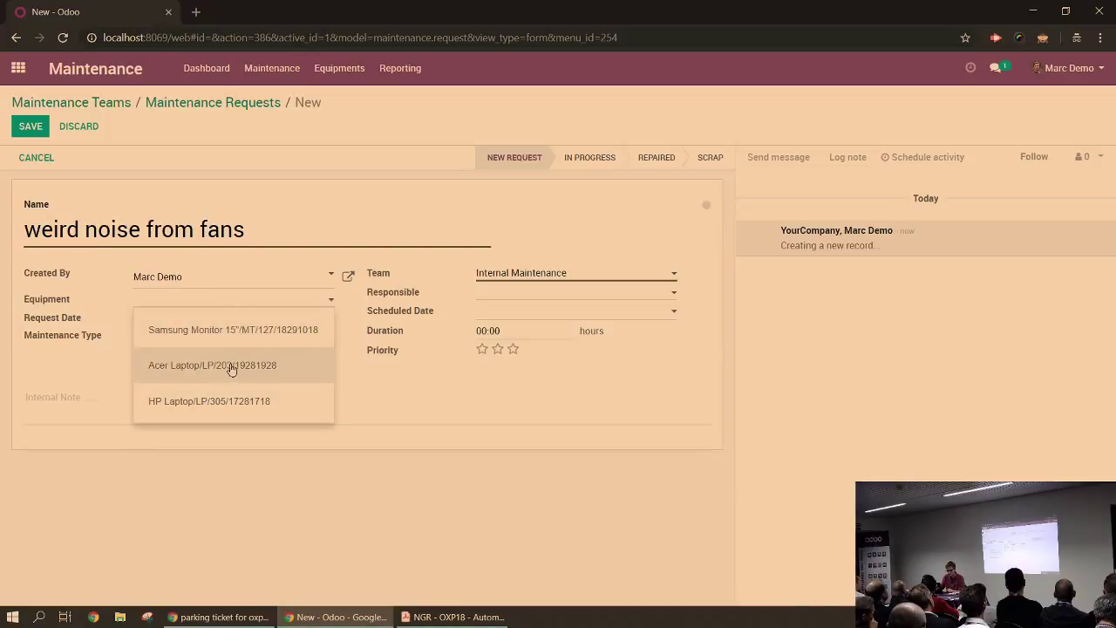
{"action": "left_click", "coordinate": [225, 364]}
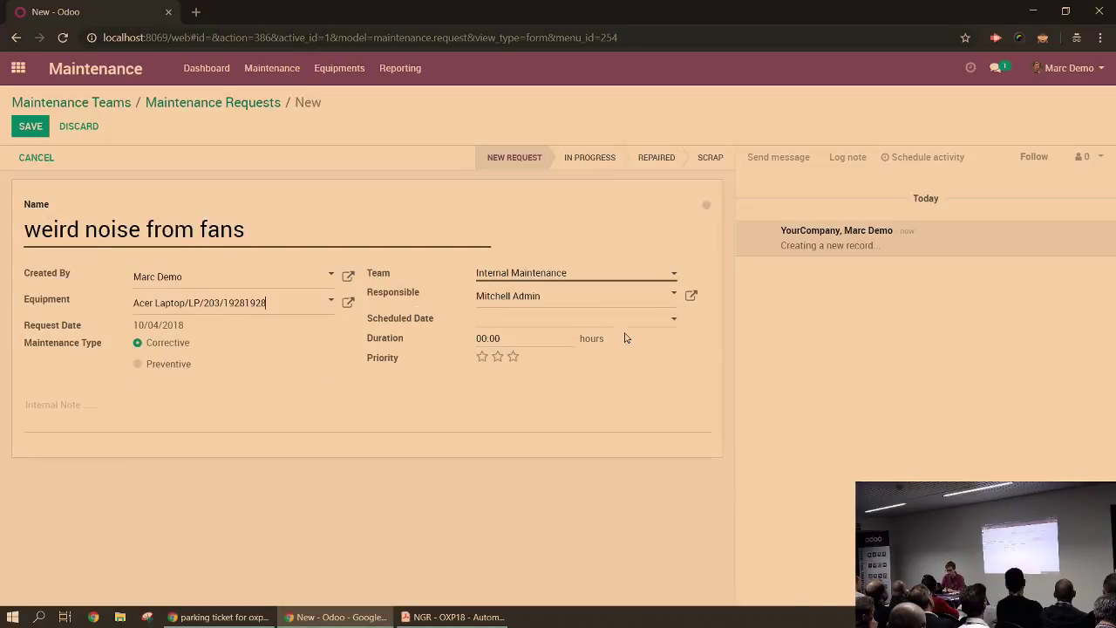
{"action": "left_click", "coordinate": [521, 295]}
{"action": "type", "text": "marc demo"}
{"action": "left_click", "coordinate": [509, 324]}
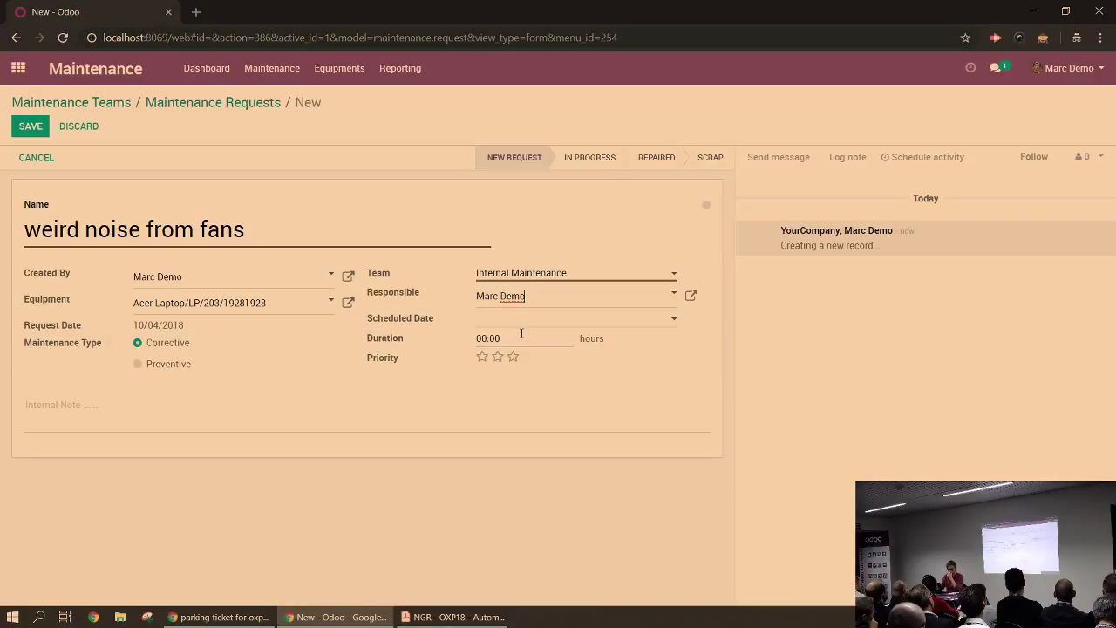
{"action": "left_click", "coordinate": [538, 320]}
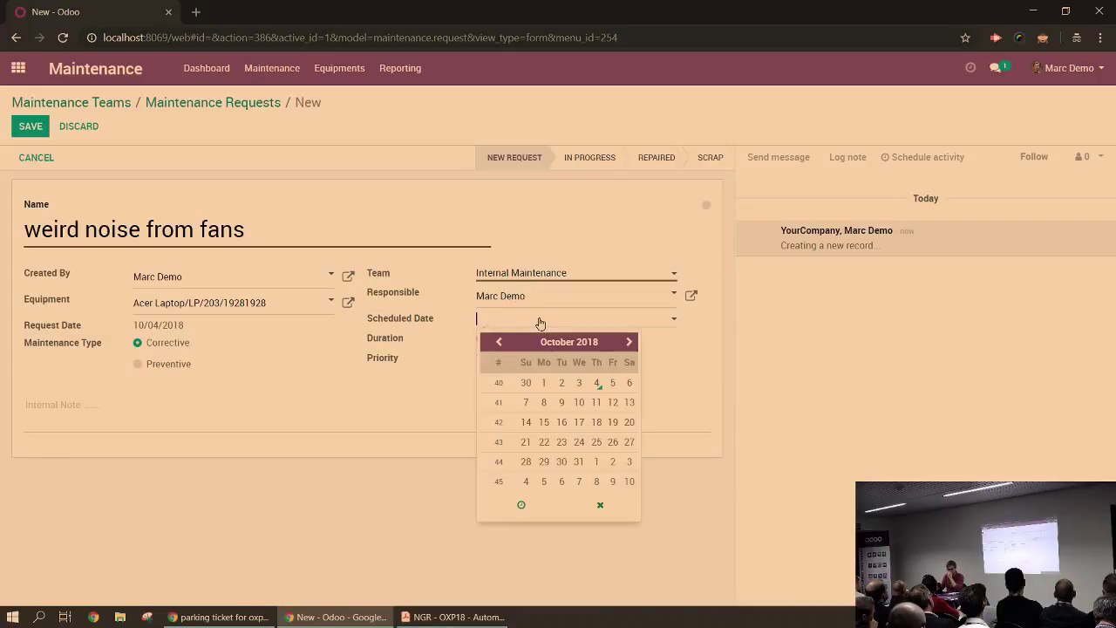
{"action": "left_click", "coordinate": [579, 405]}
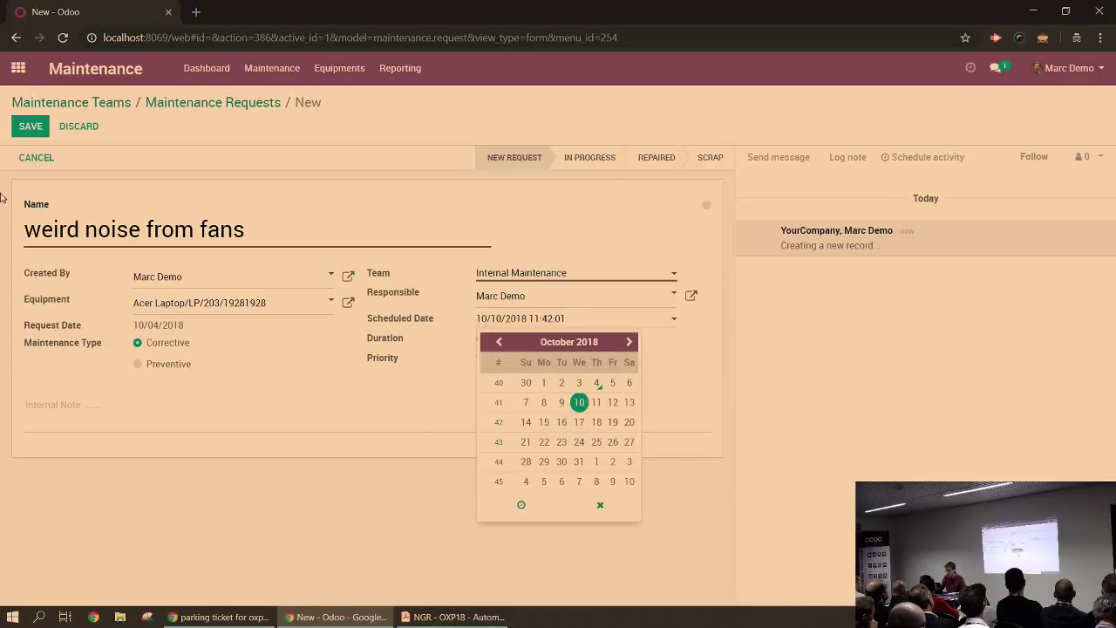
{"action": "left_click", "coordinate": [31, 127]}
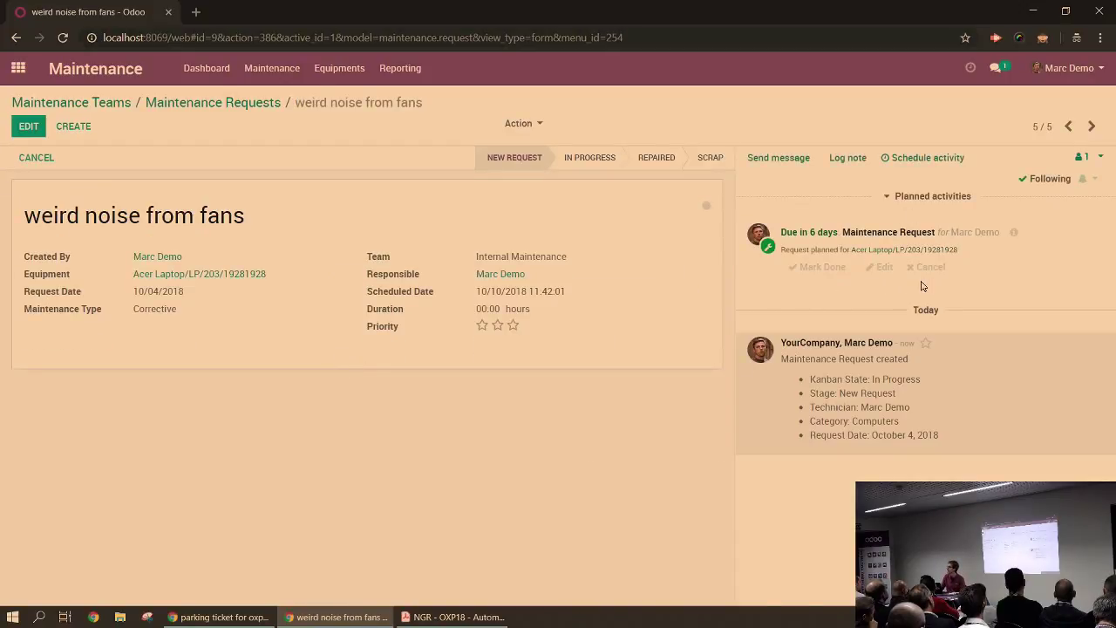
- Reschedule the maintenance request to October 8, 2018 and save it
{"action": "left_click", "coordinate": [29, 127]}
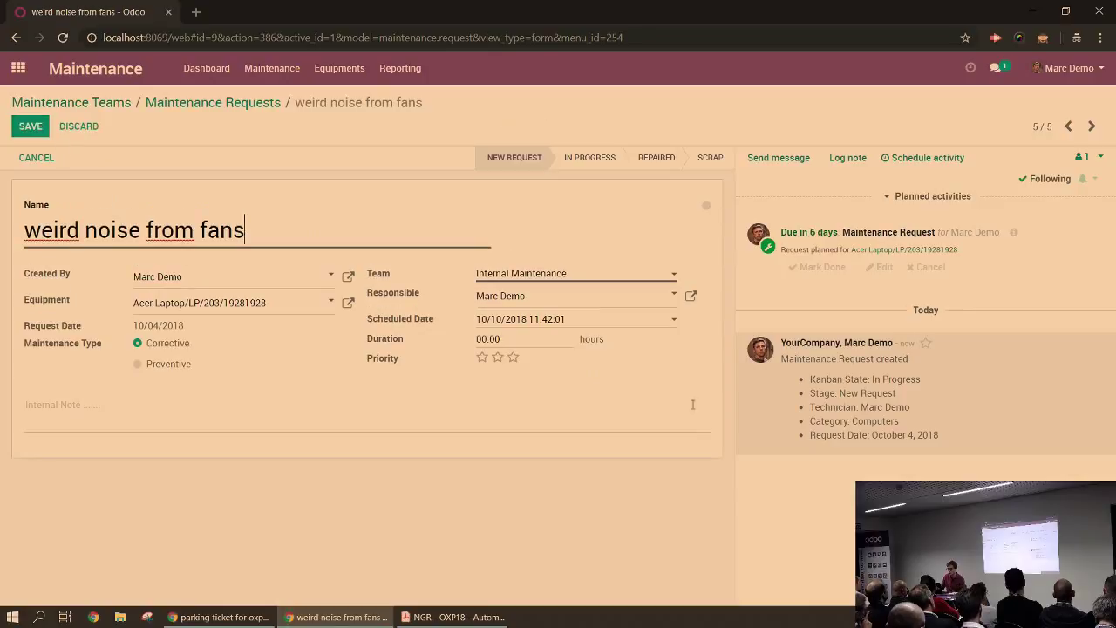
{"action": "left_click", "coordinate": [601, 321]}
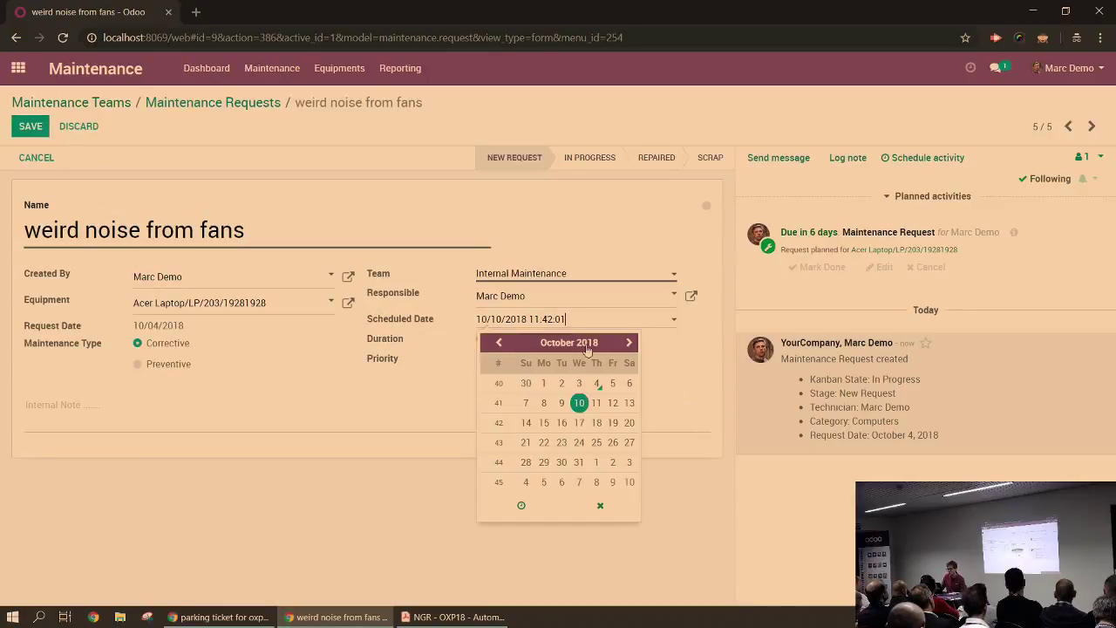
{"action": "left_click", "coordinate": [543, 403]}
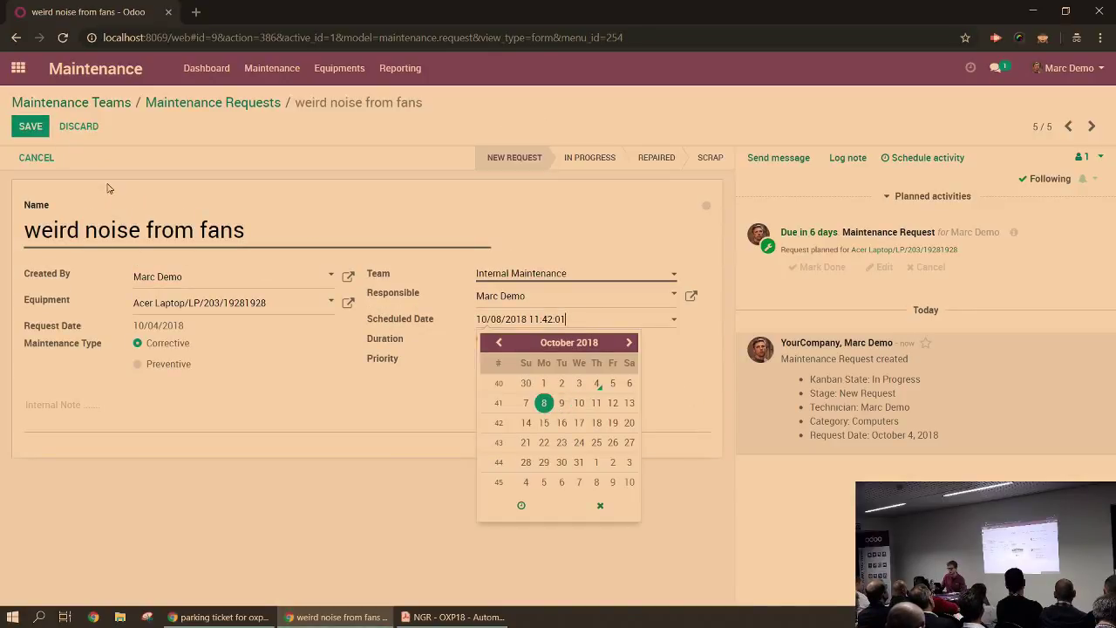
{"action": "key", "text": "alt+s"}
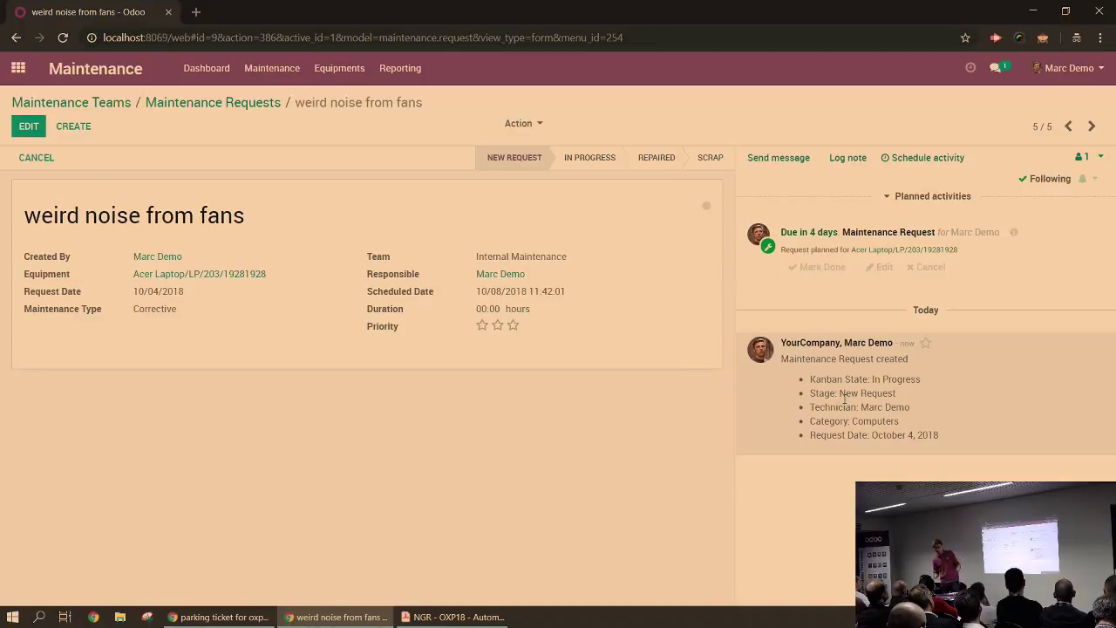
- Switch to the Acrobat Reader presentation showing the 'Currently in...' slide
{"action": "key", "text": "alt+Tab"}
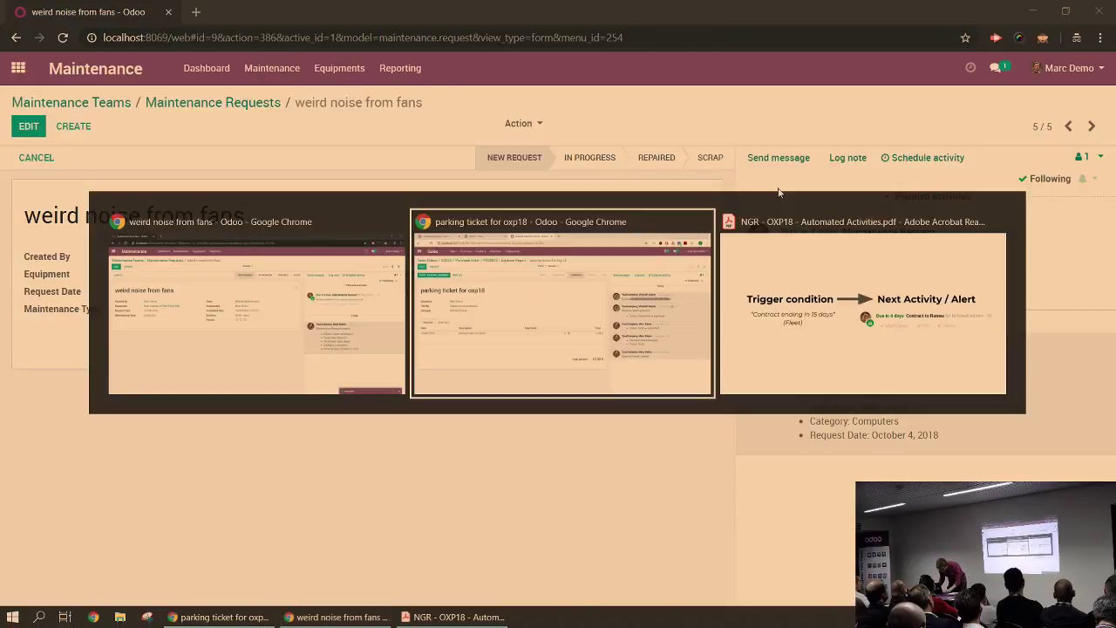